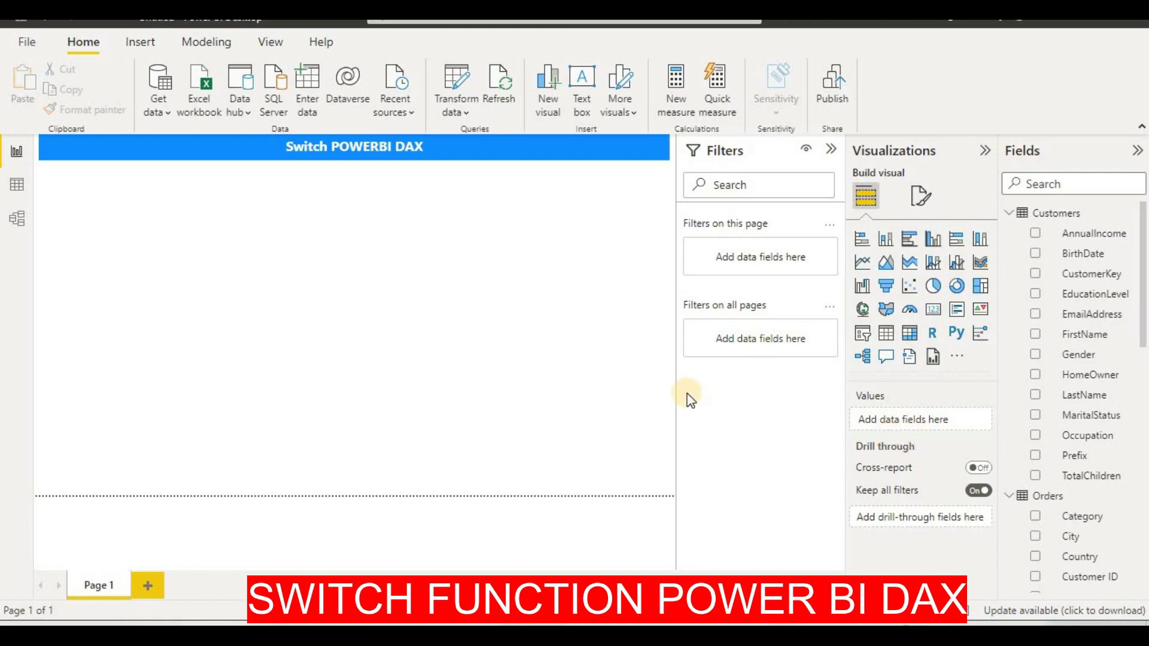
Collapse the Visualizations and Filters panes to widen the report canvas
{"action": "left_click", "coordinate": [984, 153]}
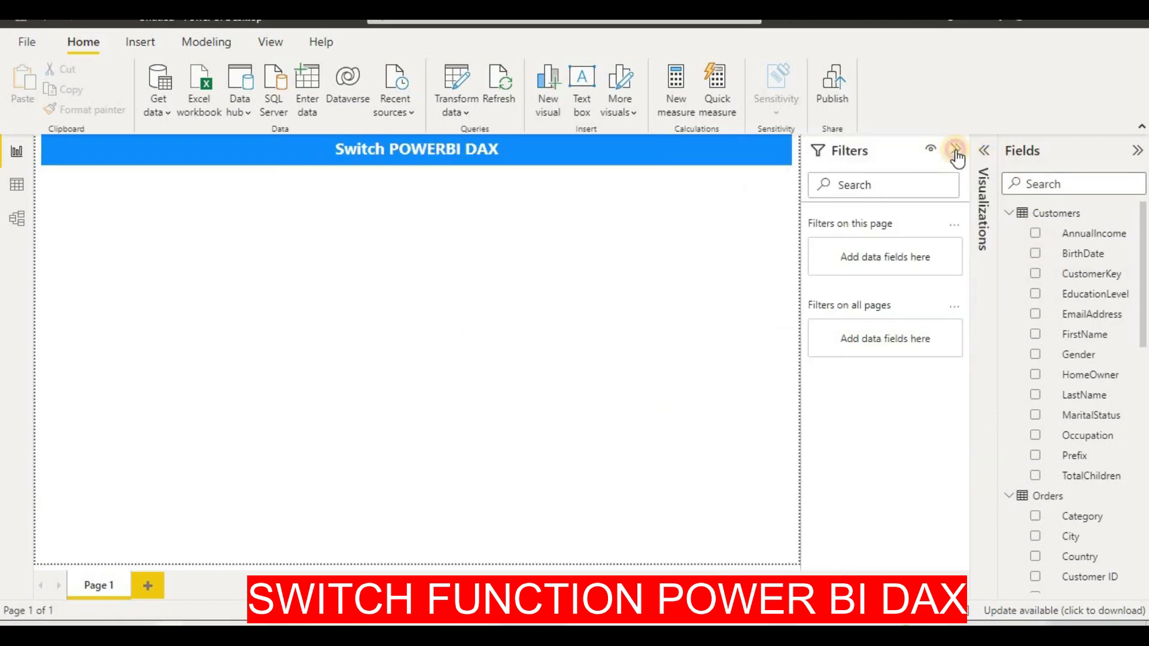
{"action": "left_click", "coordinate": [957, 152]}
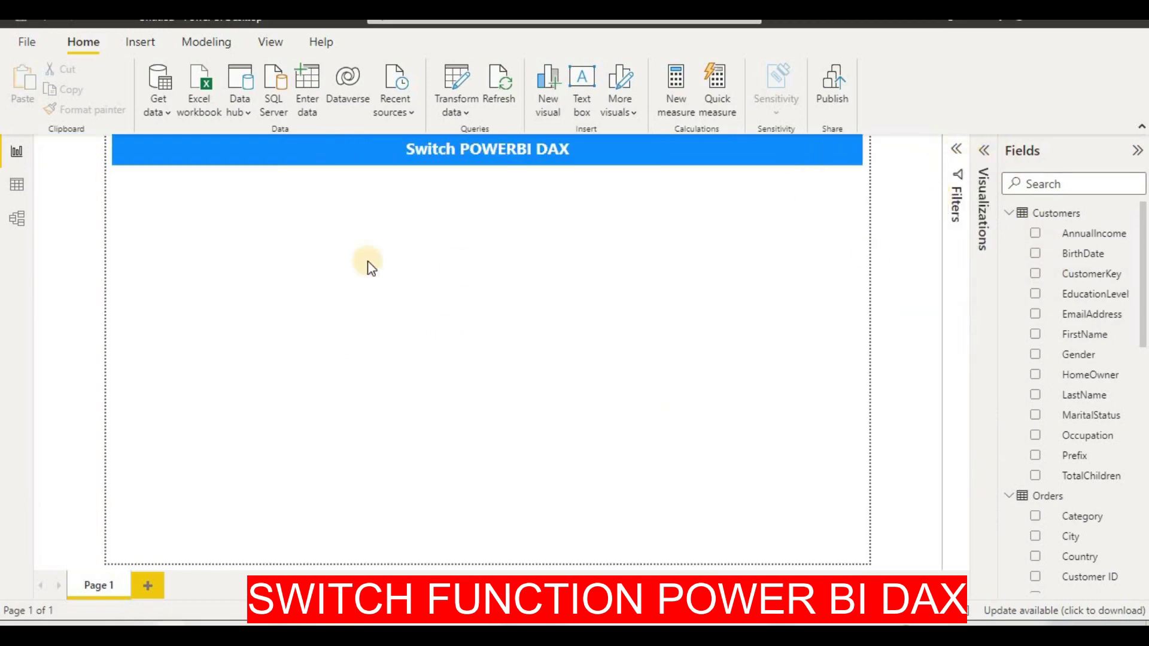
Show the Orders table in Data view and sort it by Quantity in descending order
{"action": "left_click", "coordinate": [17, 184]}
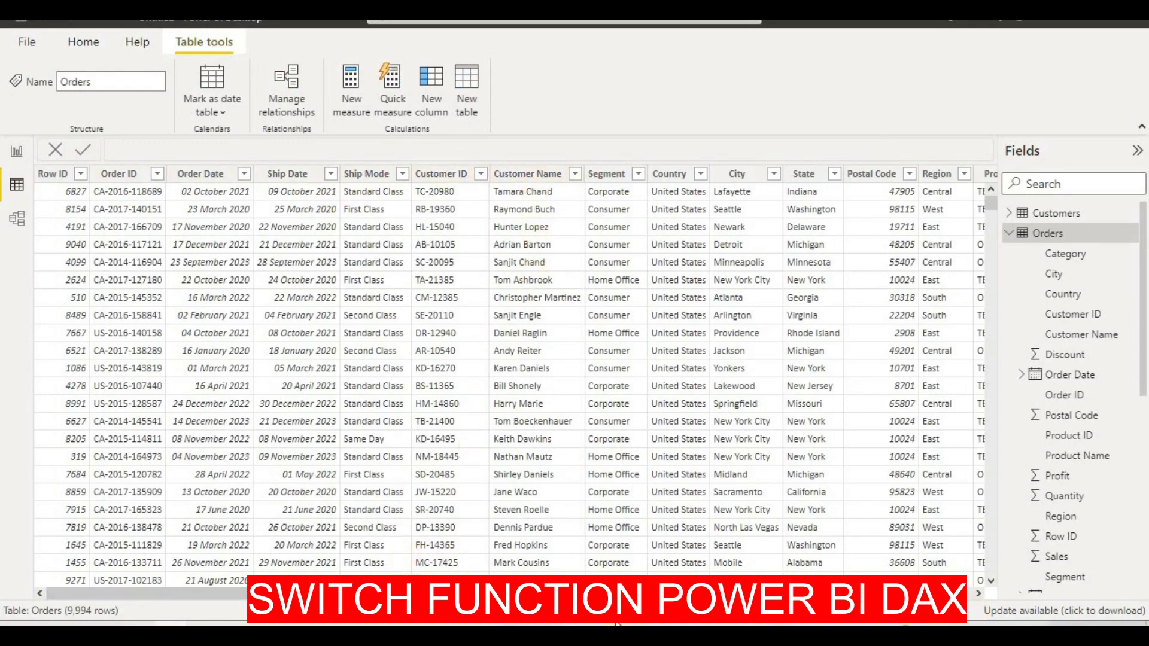
{"action": "scroll", "coordinate": [515, 377], "scroll_direction": "right", "scroll_amount": 10}
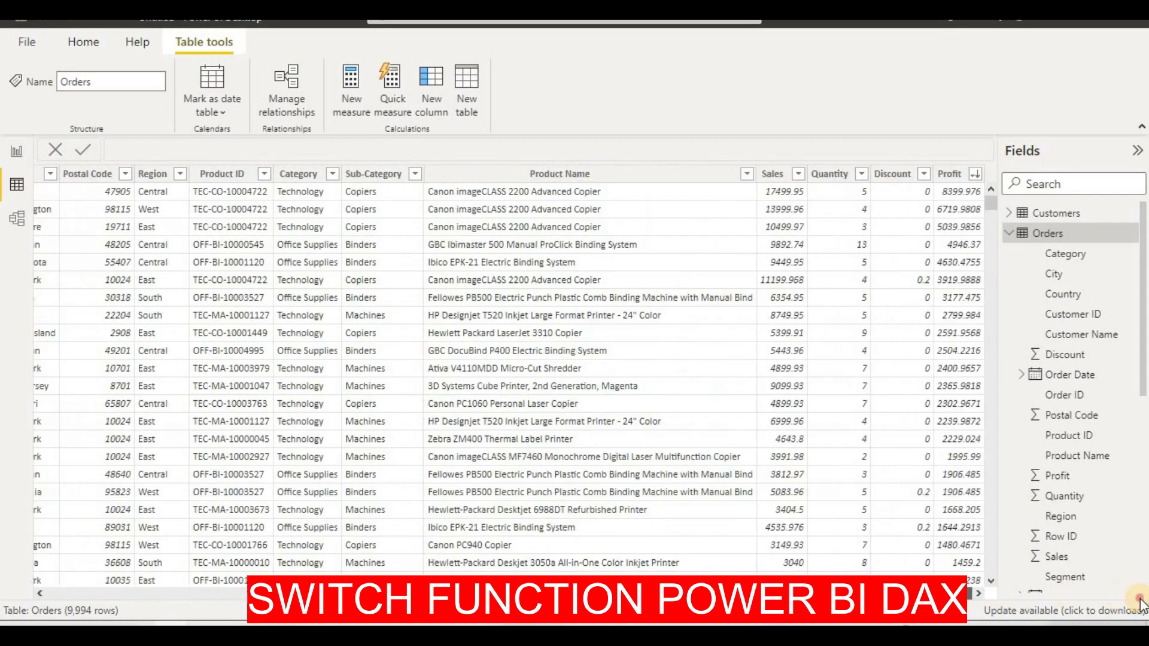
{"action": "left_click", "coordinate": [861, 175]}
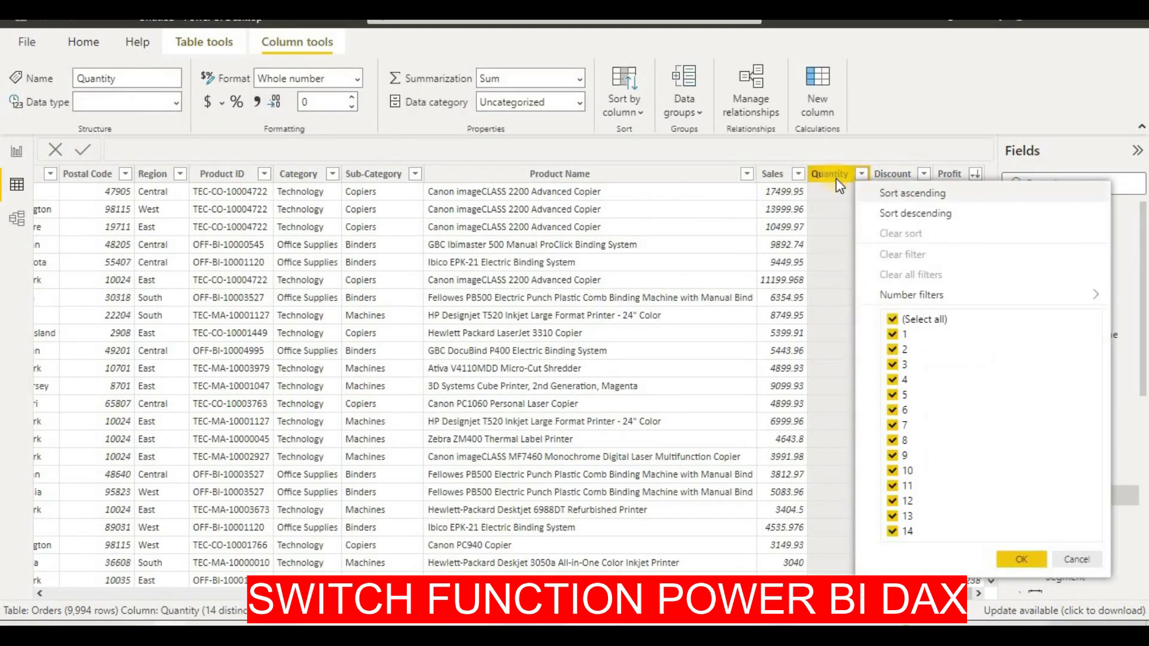
{"action": "left_click", "coordinate": [882, 213]}
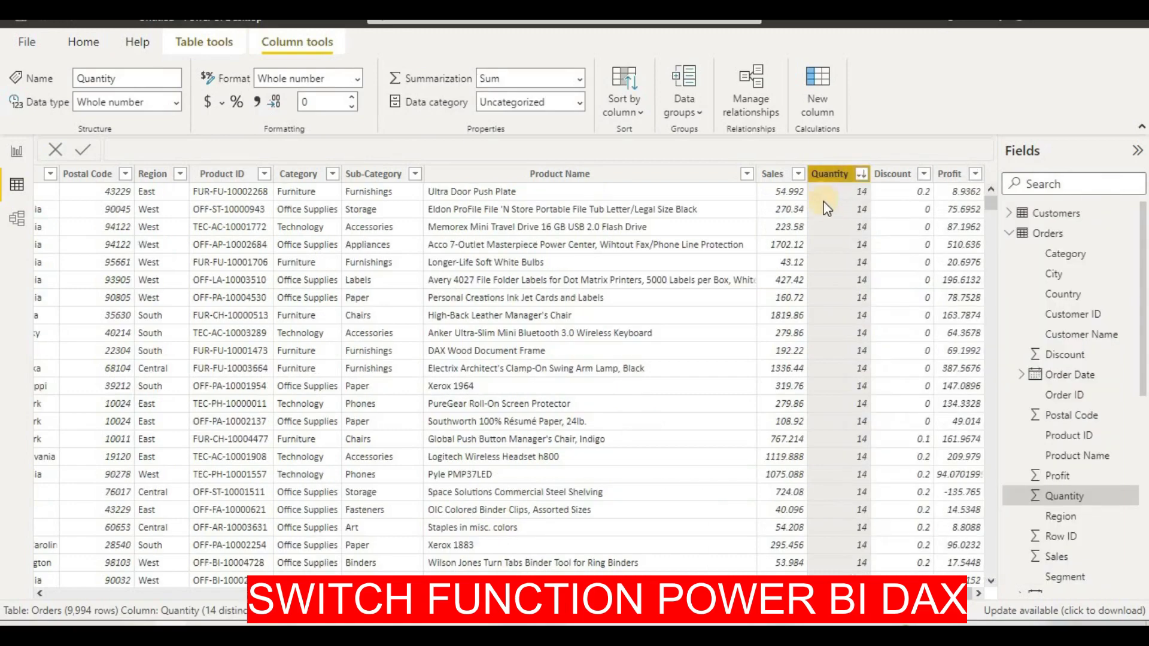
Examine how the Quantity values are distributed down the sorted Orders table
{"action": "scroll", "coordinate": [863, 271], "scroll_direction": "down", "scroll_amount": 8}
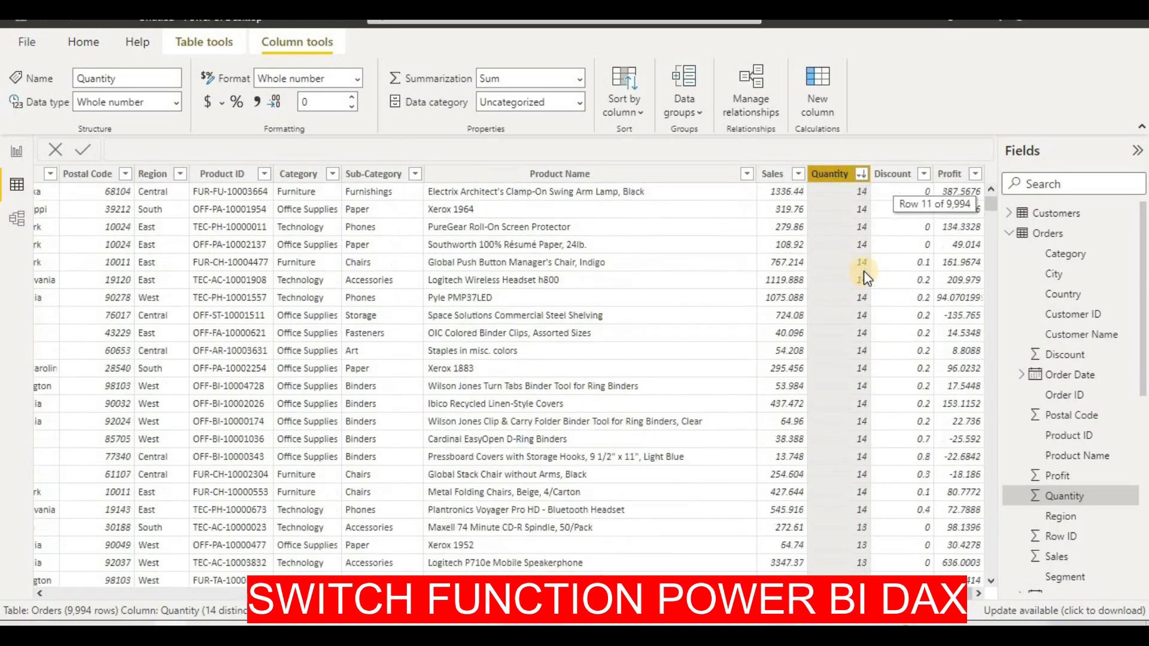
{"action": "scroll", "coordinate": [864, 271], "scroll_direction": "down", "scroll_amount": 16}
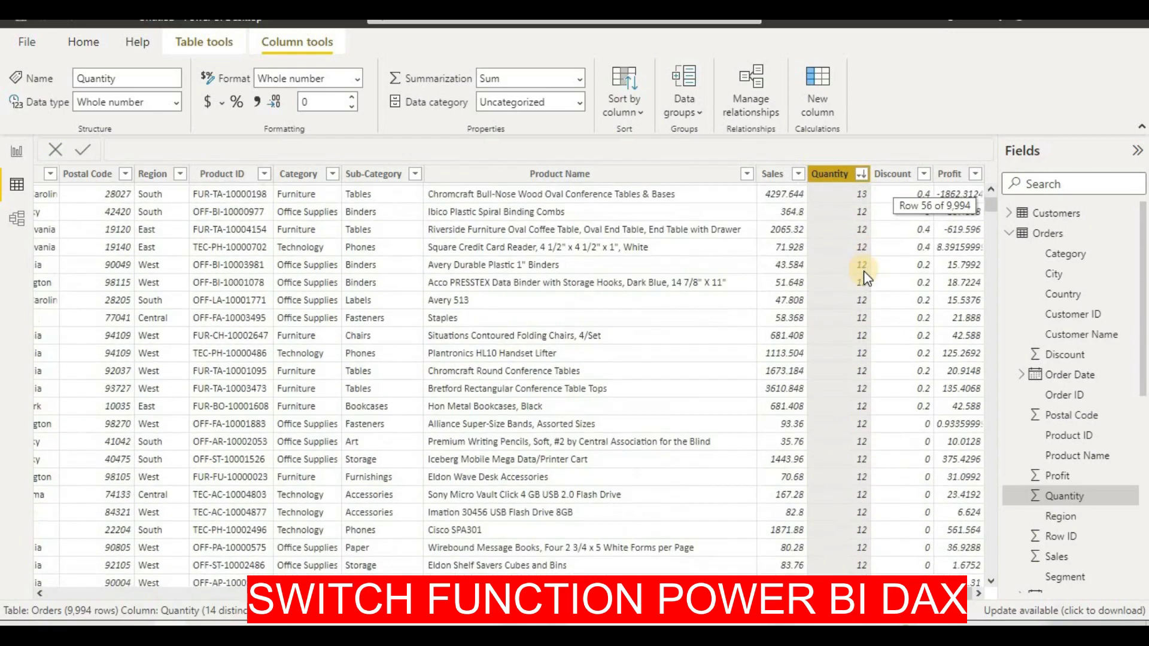
{"action": "scroll", "coordinate": [863, 271], "scroll_direction": "up", "scroll_amount": 20}
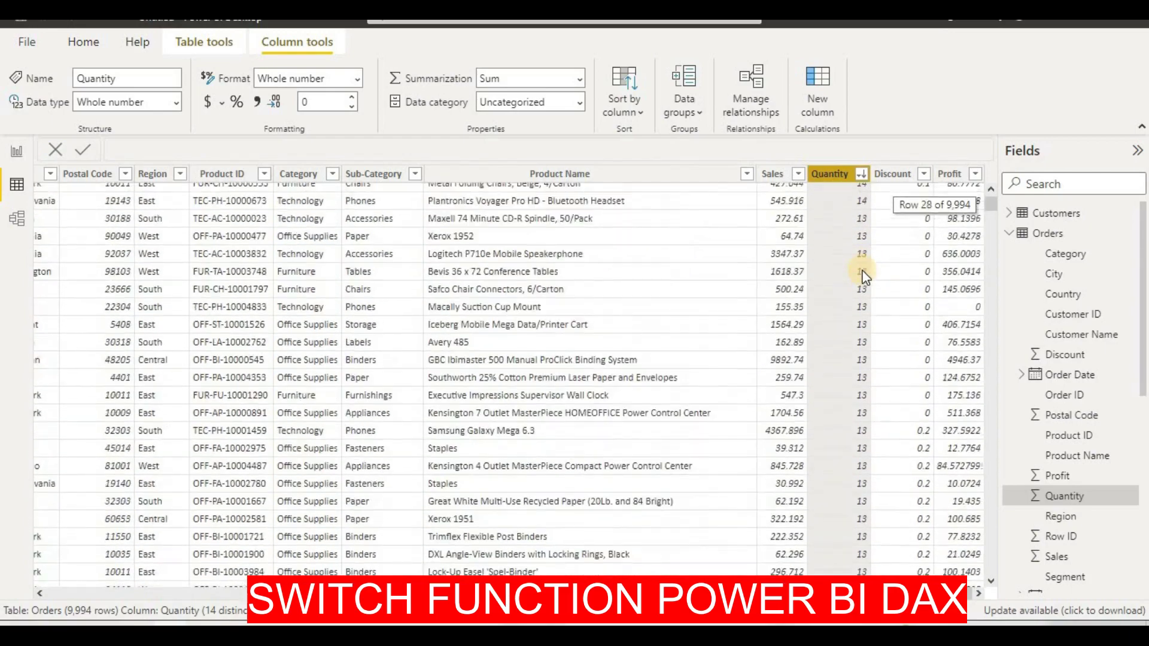
{"action": "scroll", "coordinate": [860, 271], "scroll_direction": "down", "scroll_amount": 20}
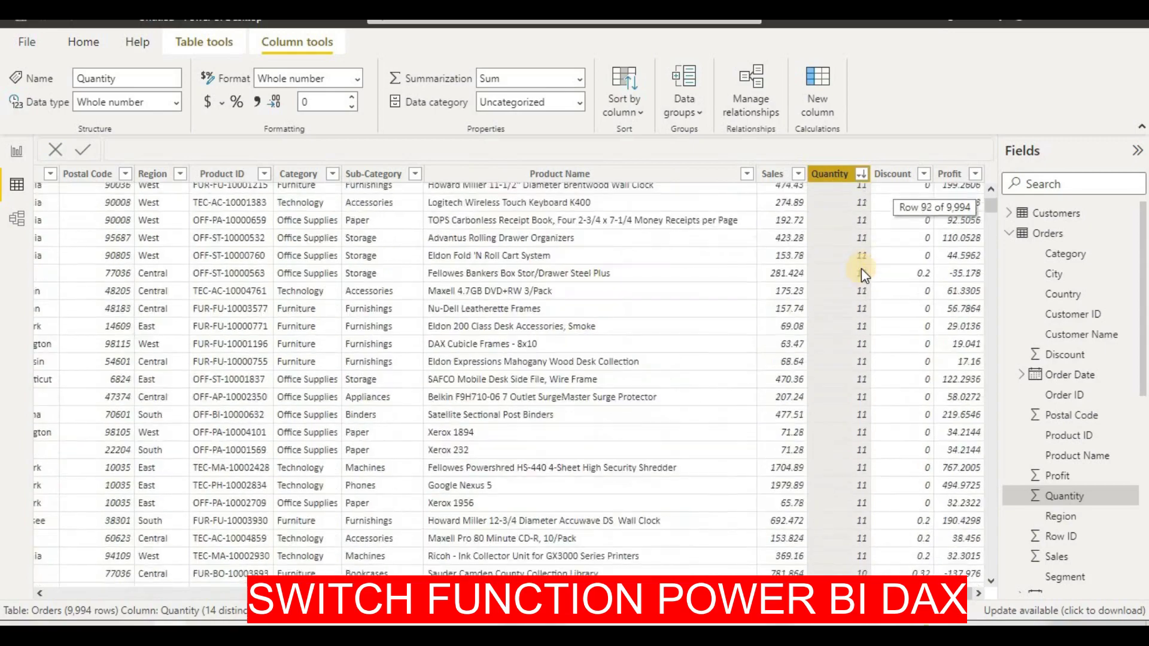
{"action": "scroll", "coordinate": [861, 272], "scroll_direction": "down", "scroll_amount": 20}
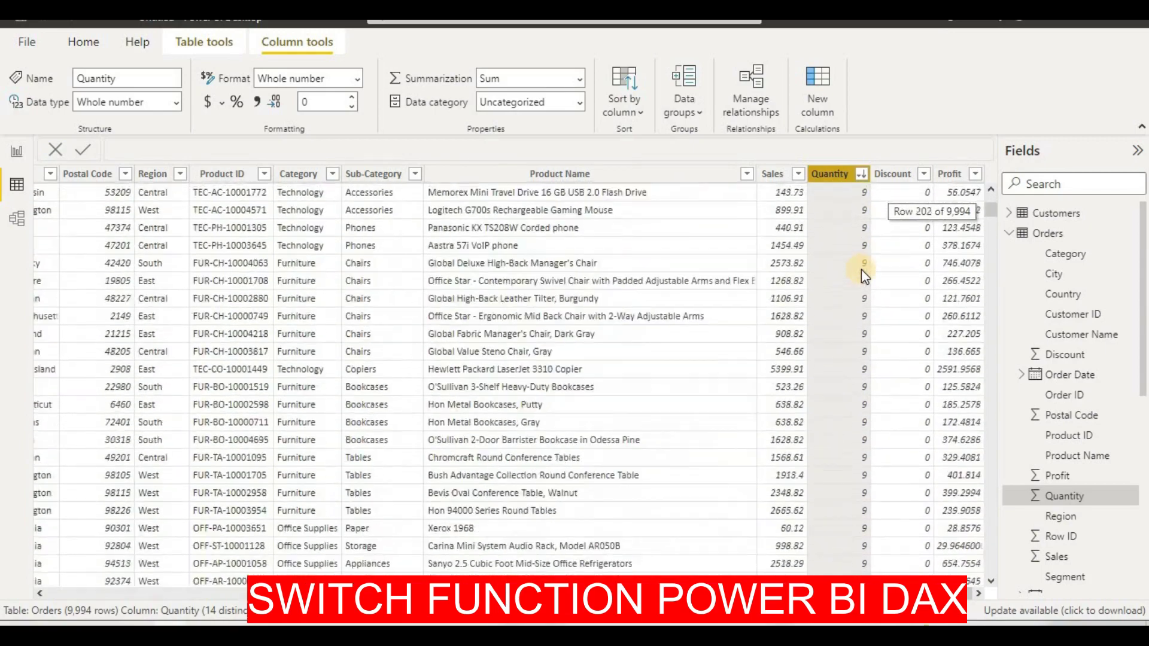
{"action": "scroll", "coordinate": [862, 272], "scroll_direction": "down", "scroll_amount": 20}
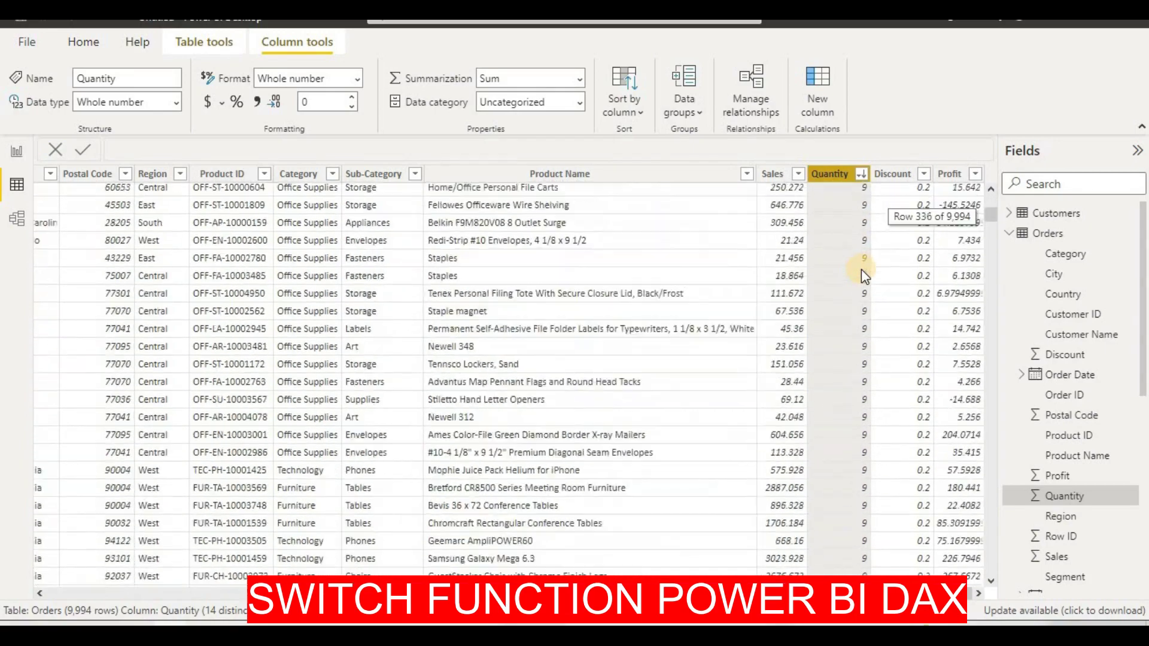
{"action": "scroll", "coordinate": [862, 274], "scroll_direction": "up", "scroll_amount": 20}
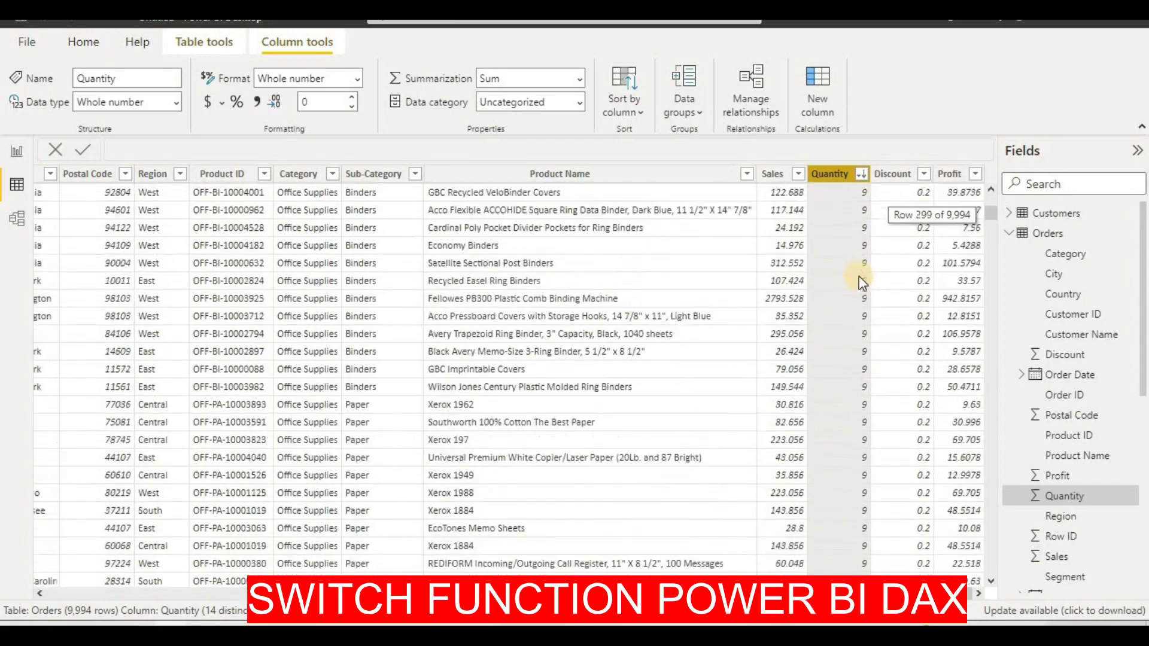
{"action": "scroll", "coordinate": [844, 282], "scroll_direction": "up", "scroll_amount": 20}
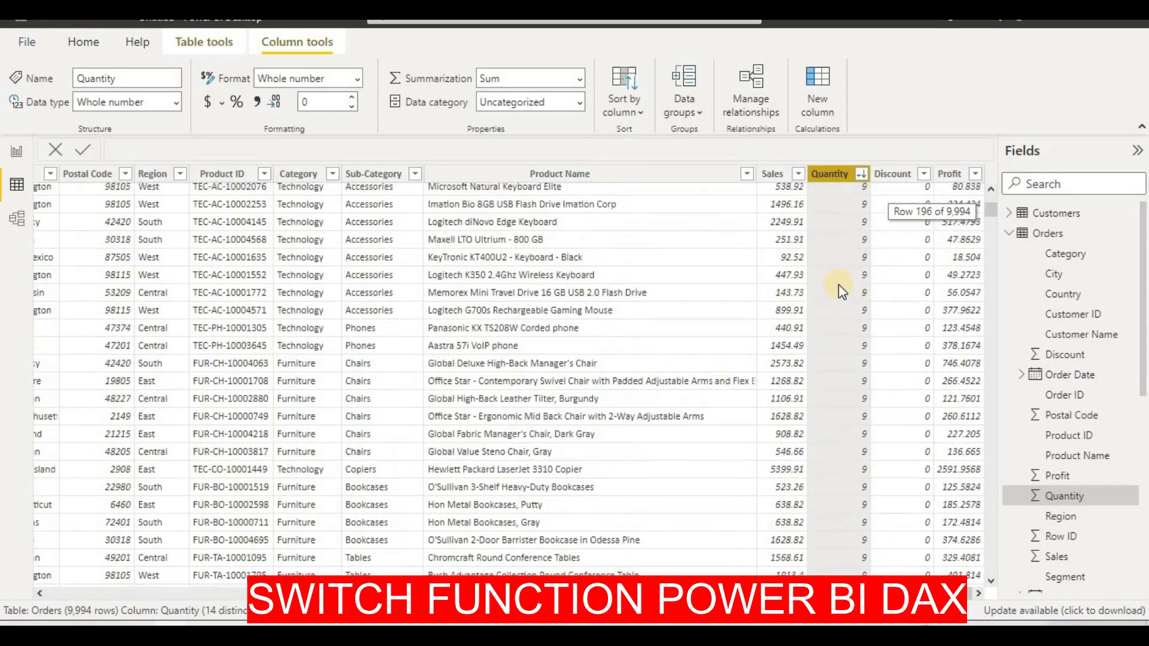
{"action": "scroll", "coordinate": [839, 285], "scroll_direction": "up", "scroll_amount": 20}
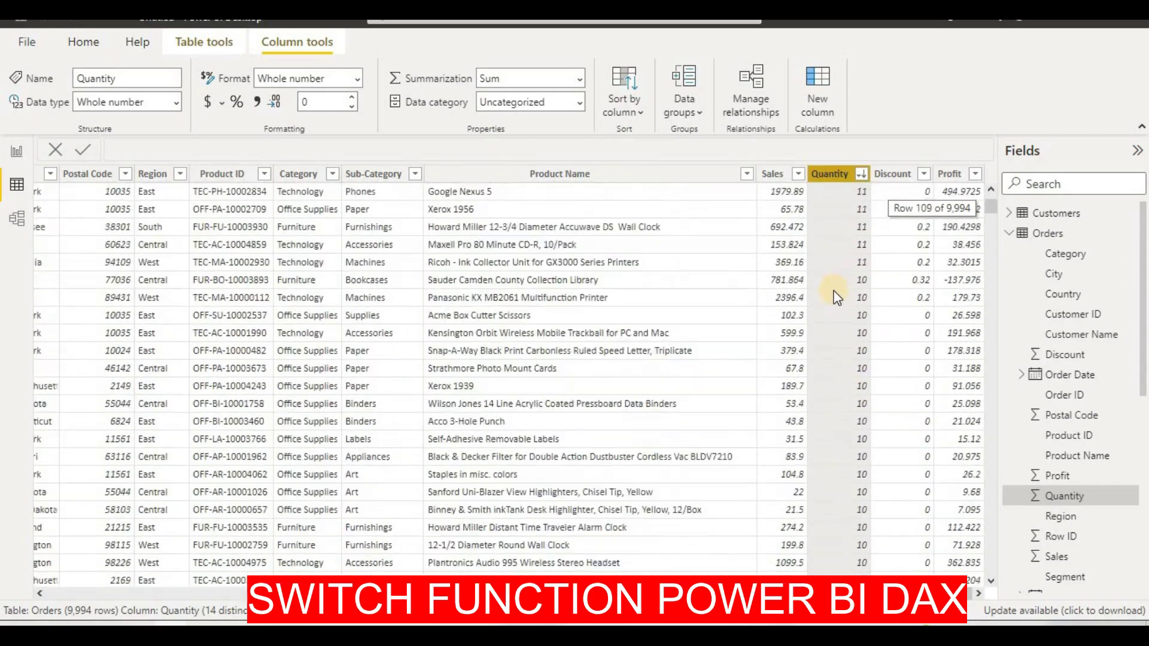
{"action": "scroll", "coordinate": [836, 301], "scroll_direction": "up", "scroll_amount": 20}
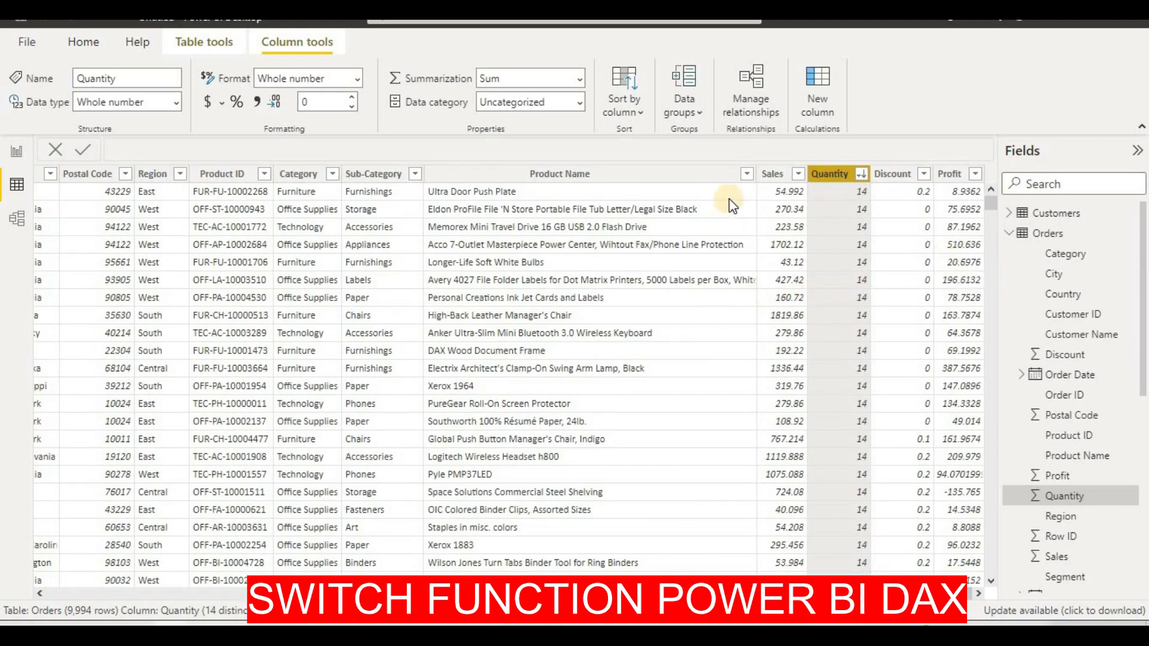
Add a calculated column named "best order sales" to the Orders table and start its formula with the SWITCH function
{"action": "left_click", "coordinate": [808, 77]}
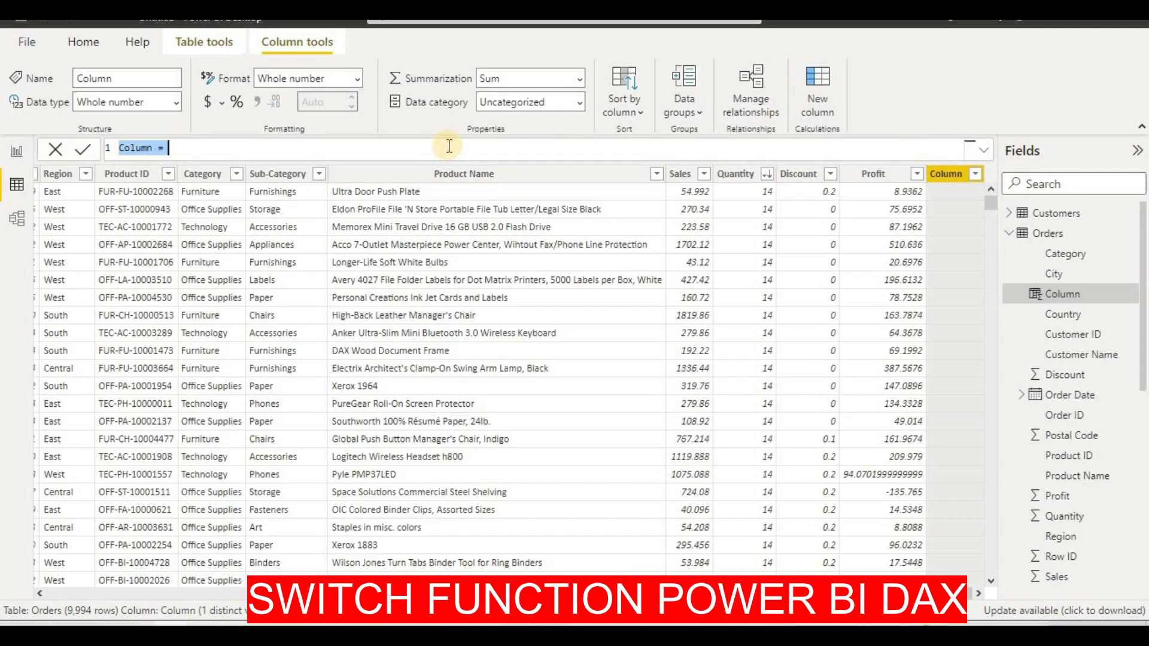
{"action": "type", "text": "bes t ord"}
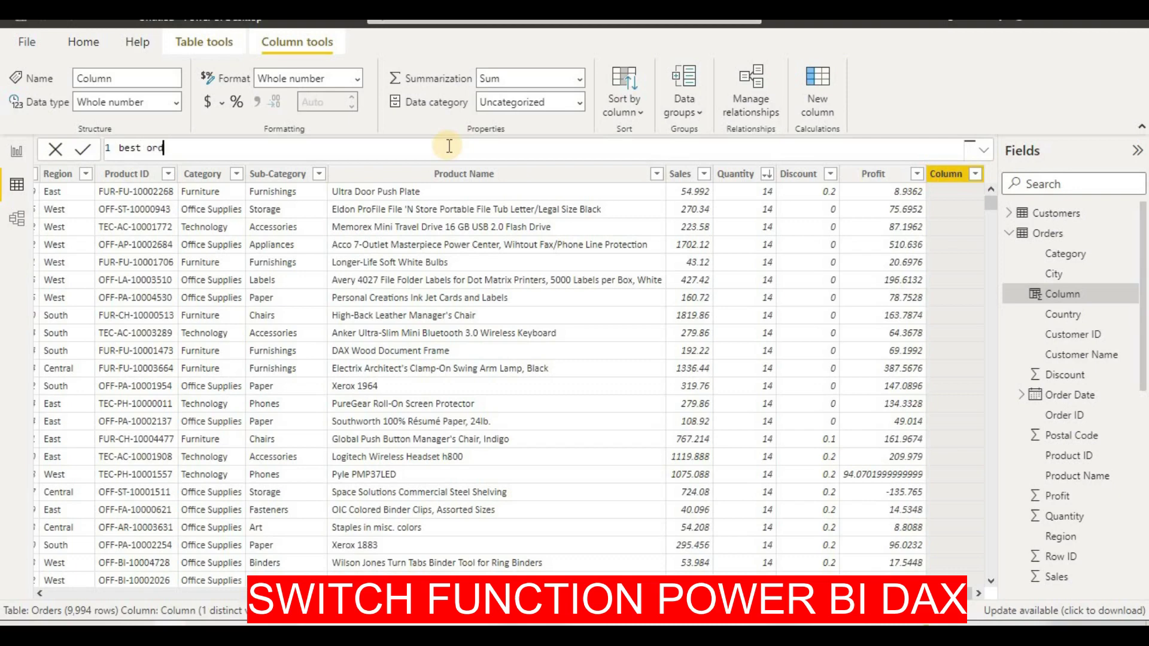
{"action": "type", "text": "er sales=swith"}
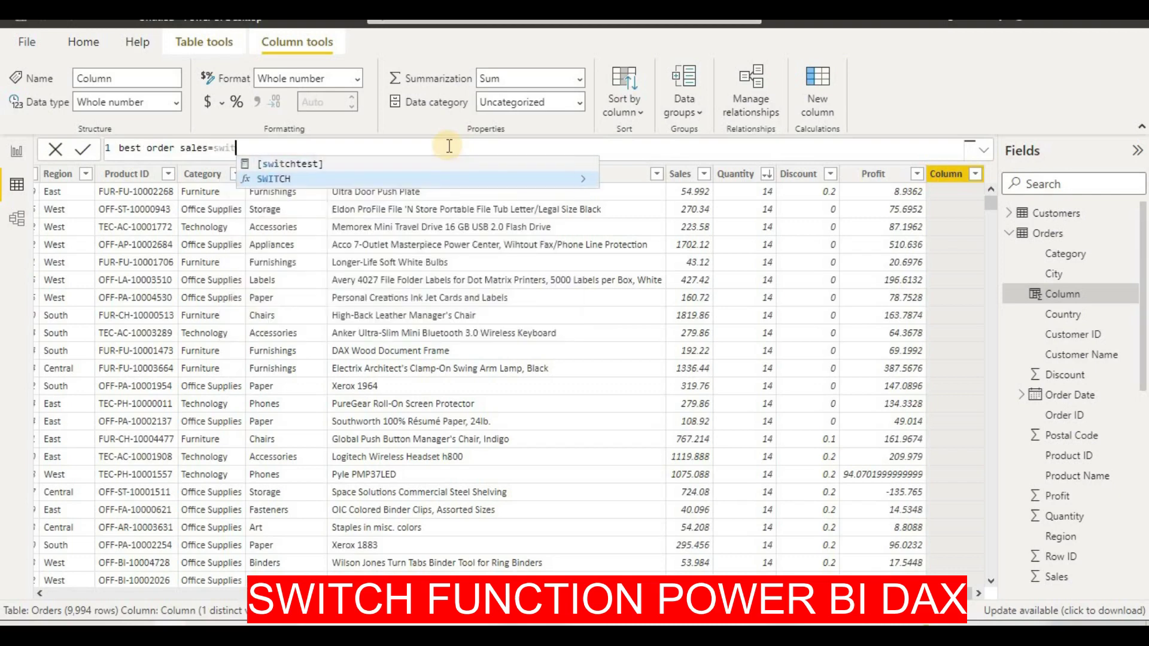
{"action": "key", "text": "BackSpace"}
{"action": "key", "text": "BackSpace"}
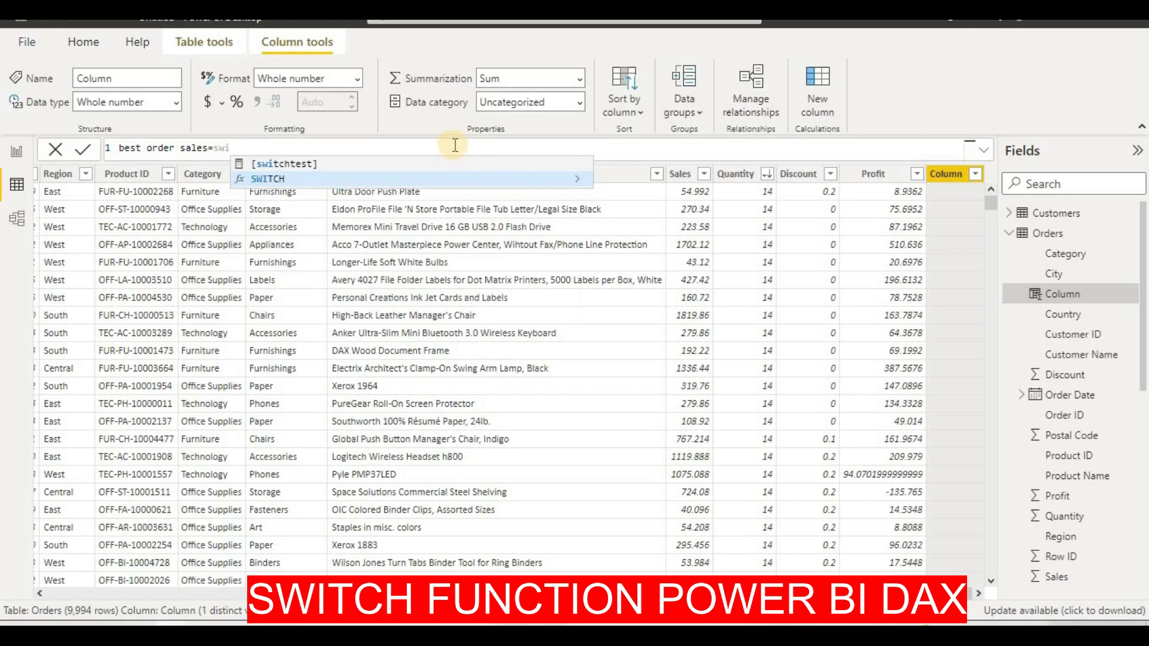
{"action": "left_click", "coordinate": [447, 180]}
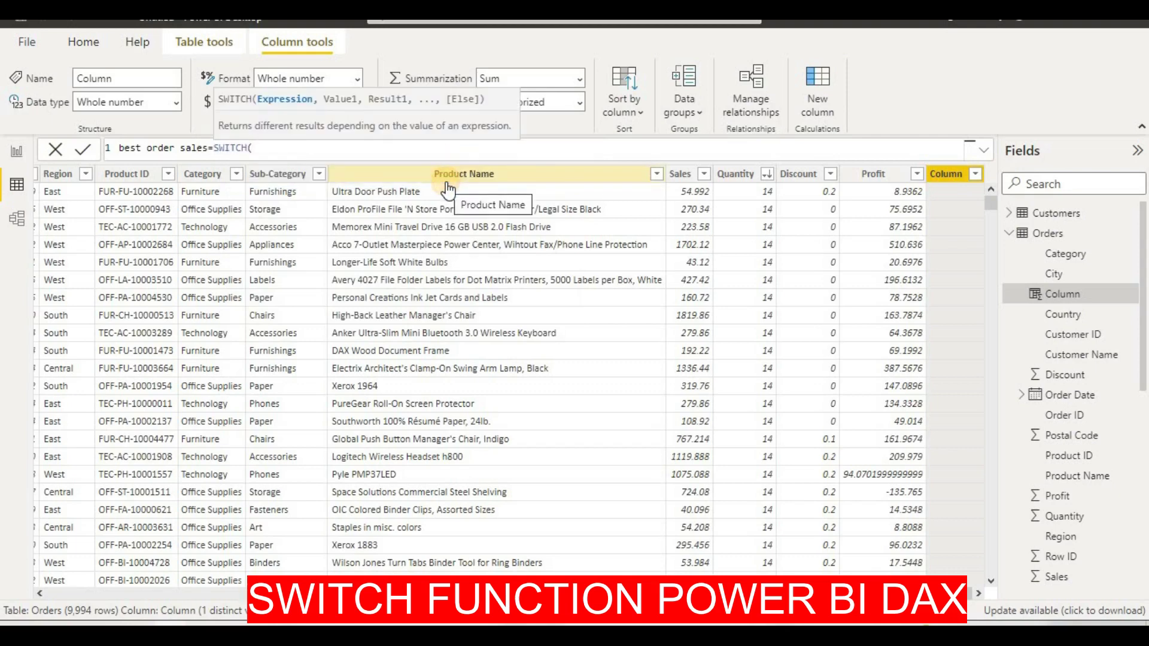
Use Orders[Quantity] as the SWITCH expression, return "best sales" for 14, and enter 13 as the second value
{"action": "type", "text": "order"}
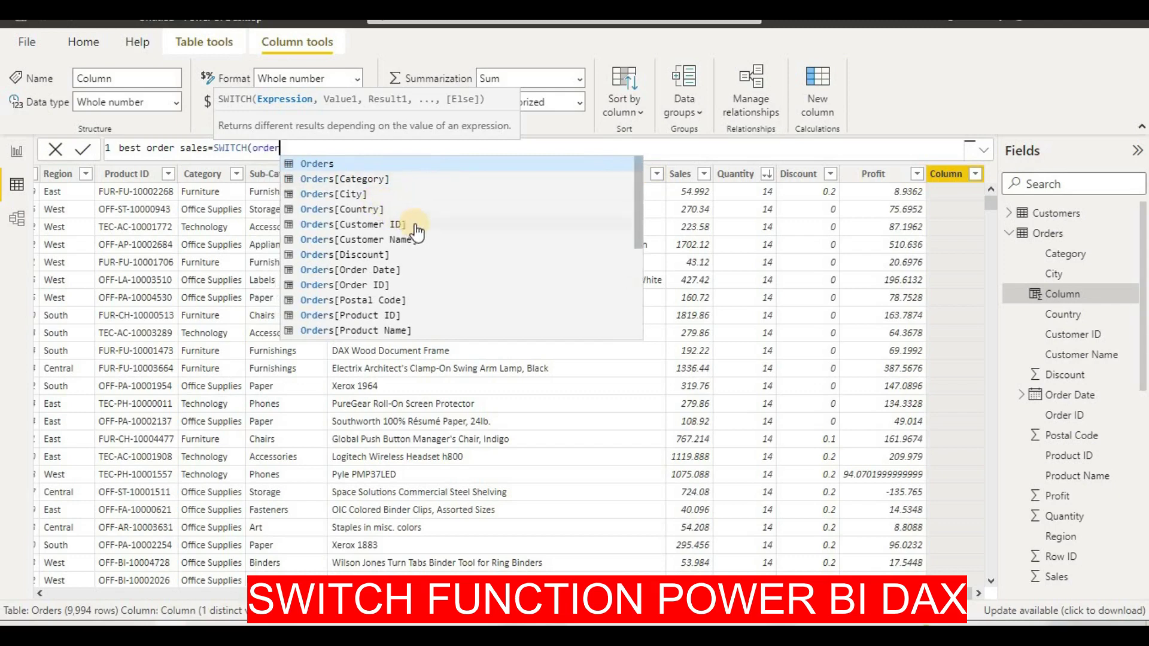
{"action": "scroll", "coordinate": [417, 232], "scroll_direction": "down", "scroll_amount": 1}
{"action": "left_click", "coordinate": [362, 319]}
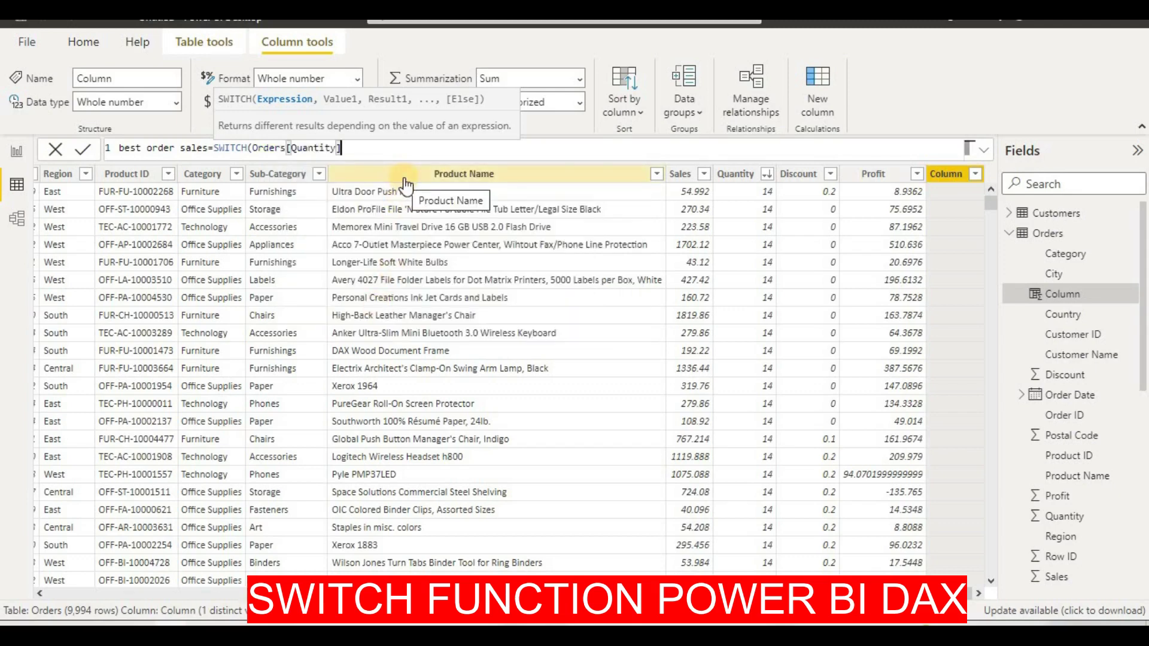
{"action": "type", "text": ","}
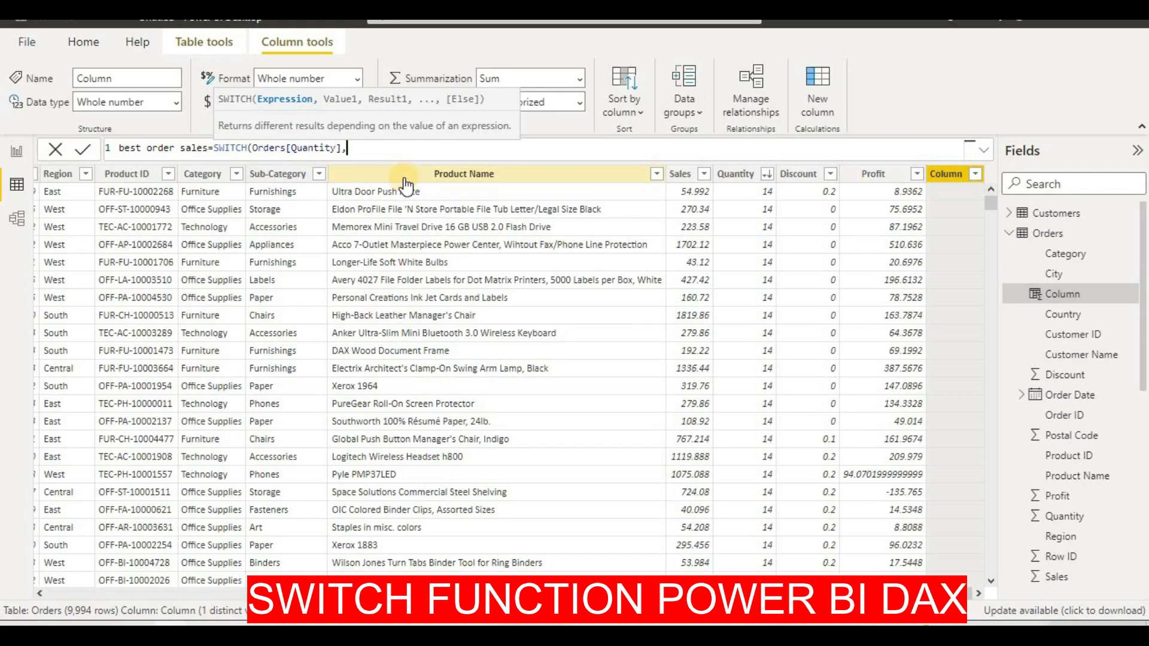
{"action": "type", "text": "14,\"best "}
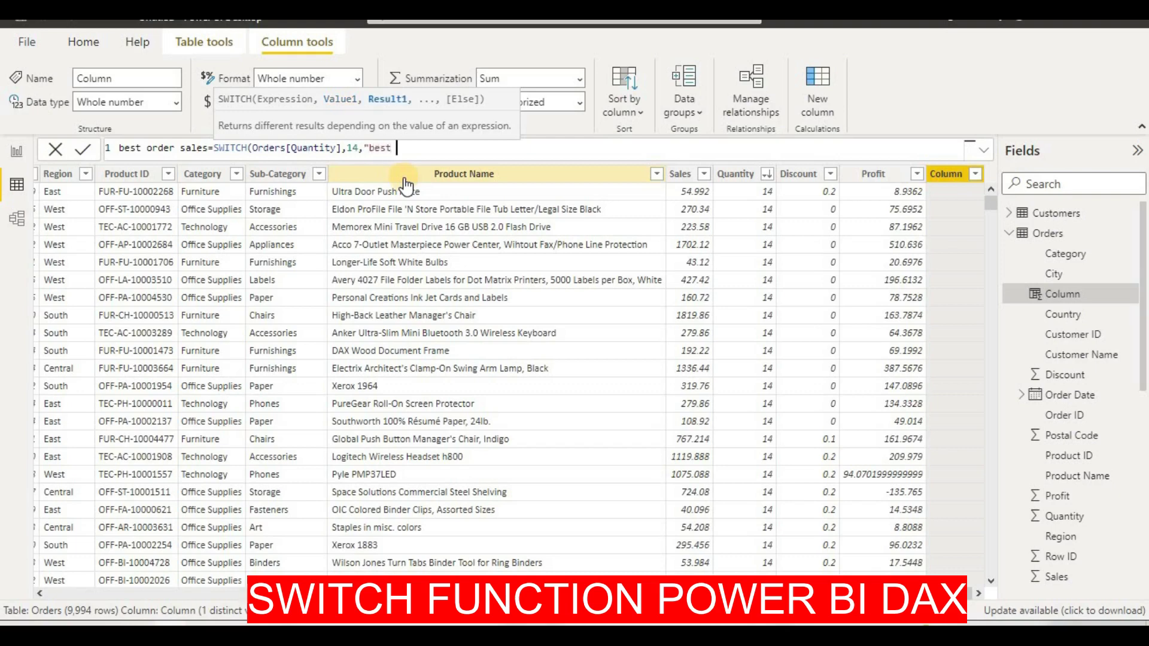
{"action": "type", "text": "sales\",13"}
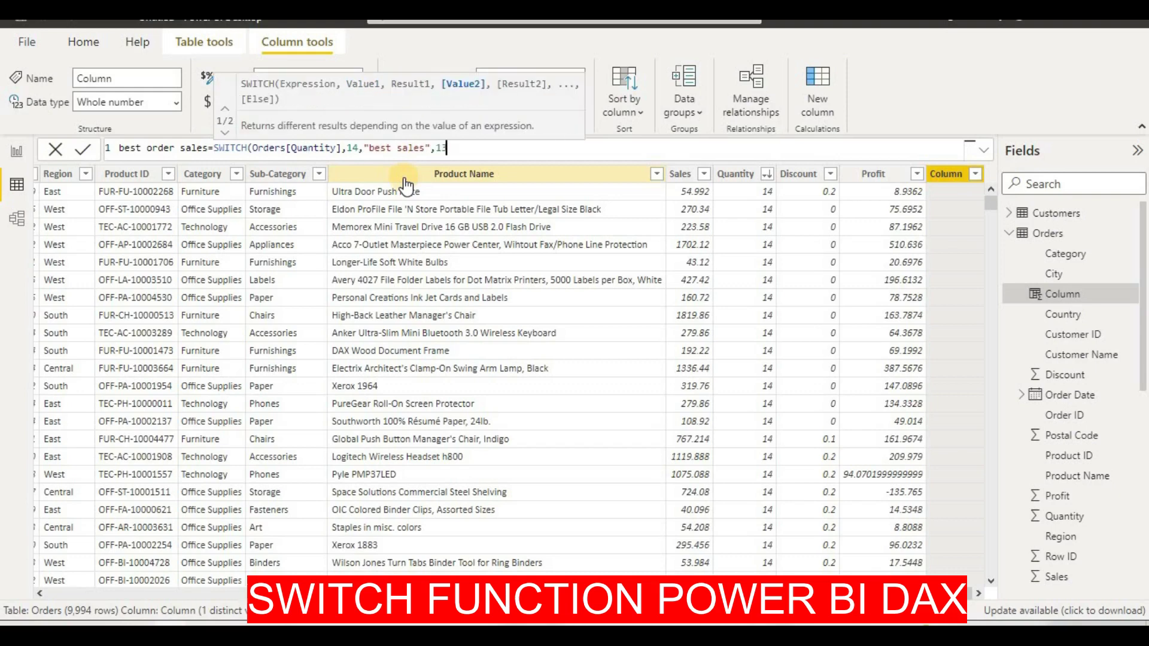
Return "secound best" for 13 and "third best" for 12, close the SWITCH formula and commit the column
{"action": "type", "text": ",\"sec"}
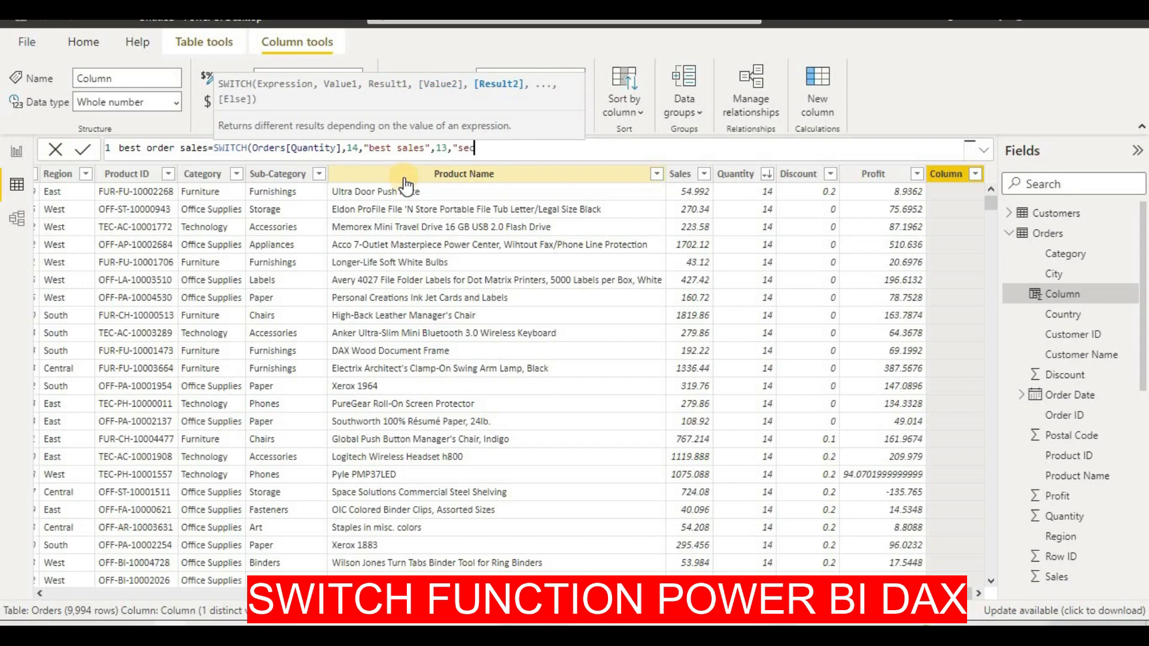
{"action": "type", "text": "ound besy"}
{"action": "key", "text": "BackSpace"}
{"action": "type", "text": "t\",12"}
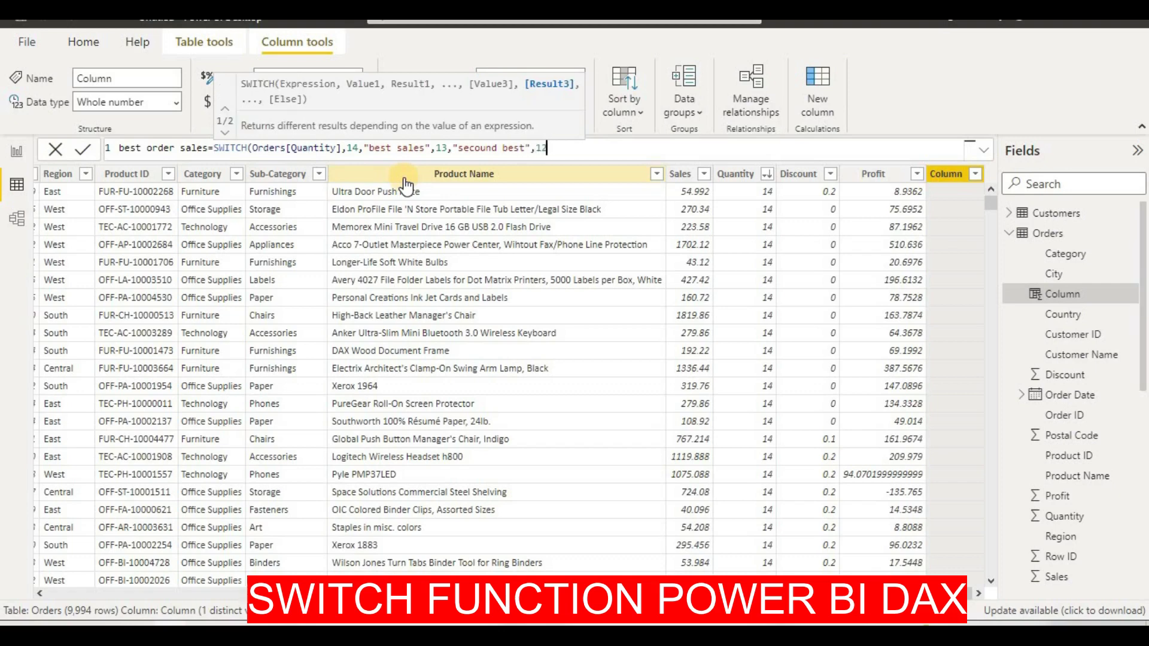
{"action": "type", "text": ",\""}
{"action": "type", "text": "thi"}
{"action": "type", "text": "rde"}
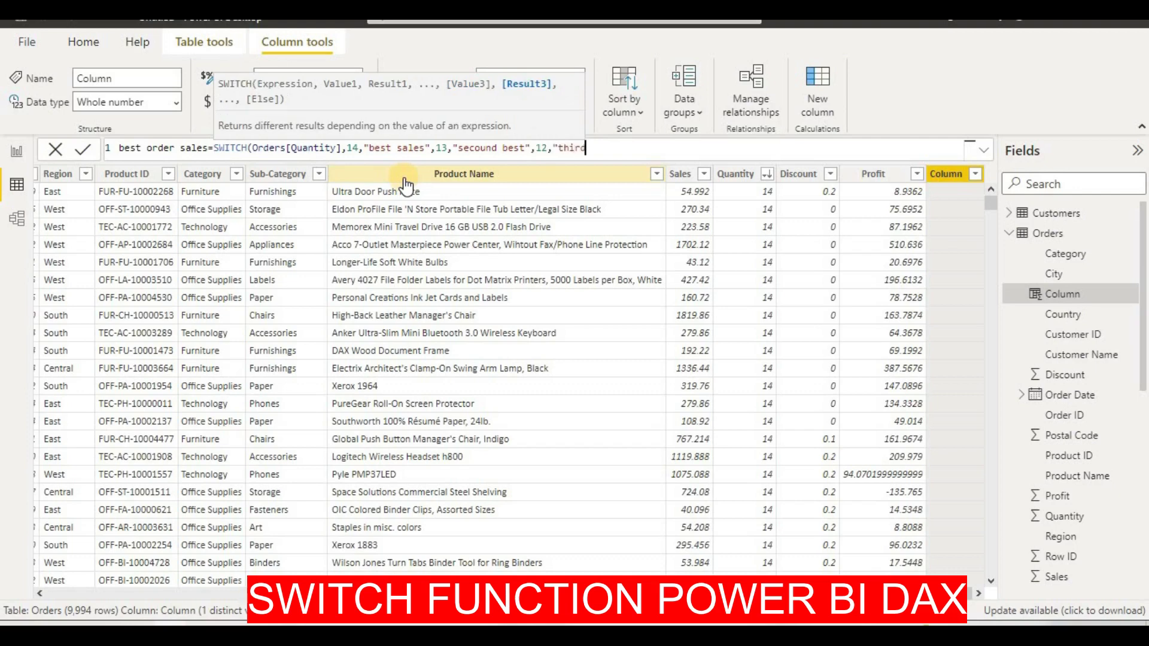
{"action": "key", "text": "BackSpace"}
{"action": "type", "text": "best\")"}
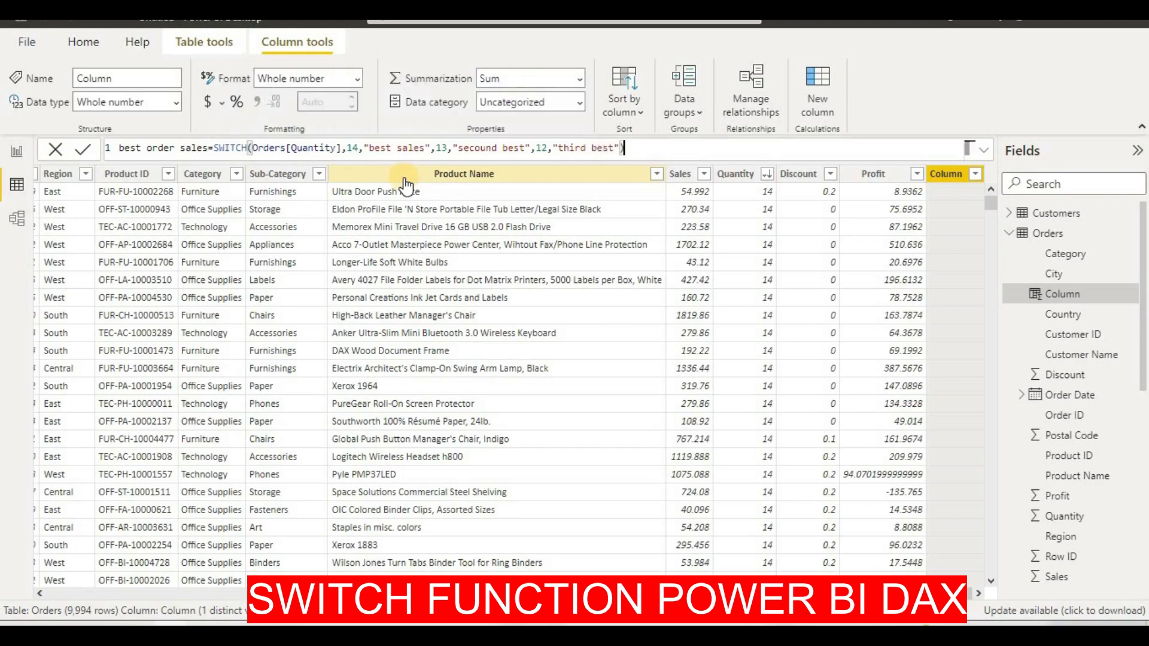
{"action": "key", "text": "Return"}
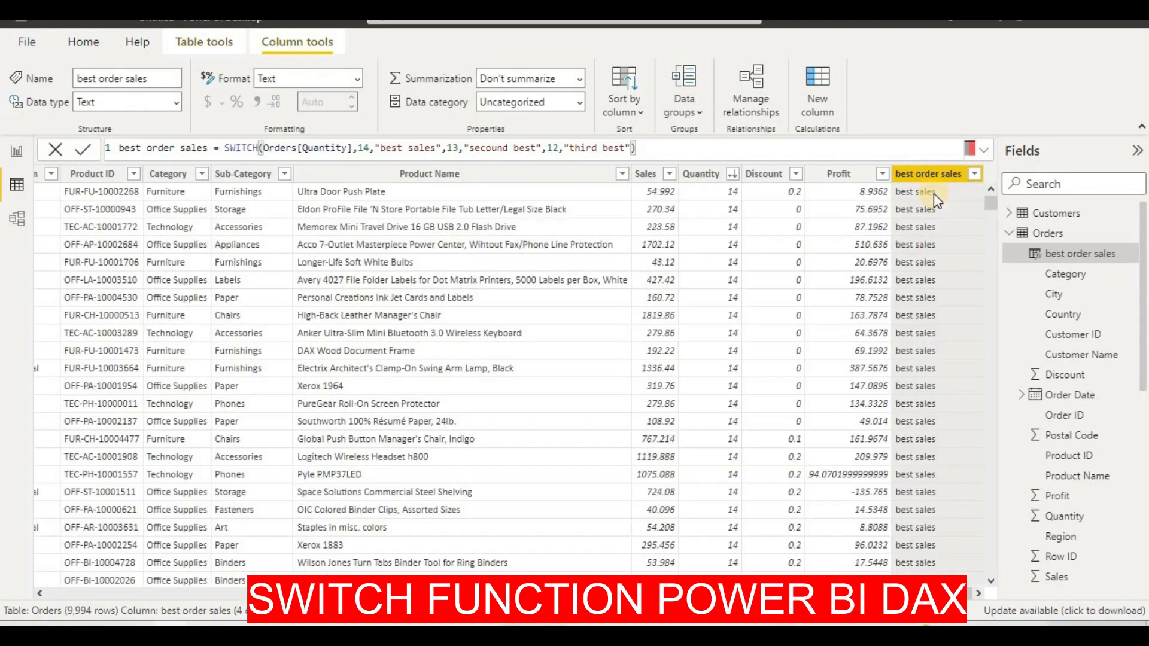
Check the labels in the best order sales column against the Quantity values down the table
{"action": "scroll", "coordinate": [941, 244], "scroll_direction": "down", "scroll_amount": 2}
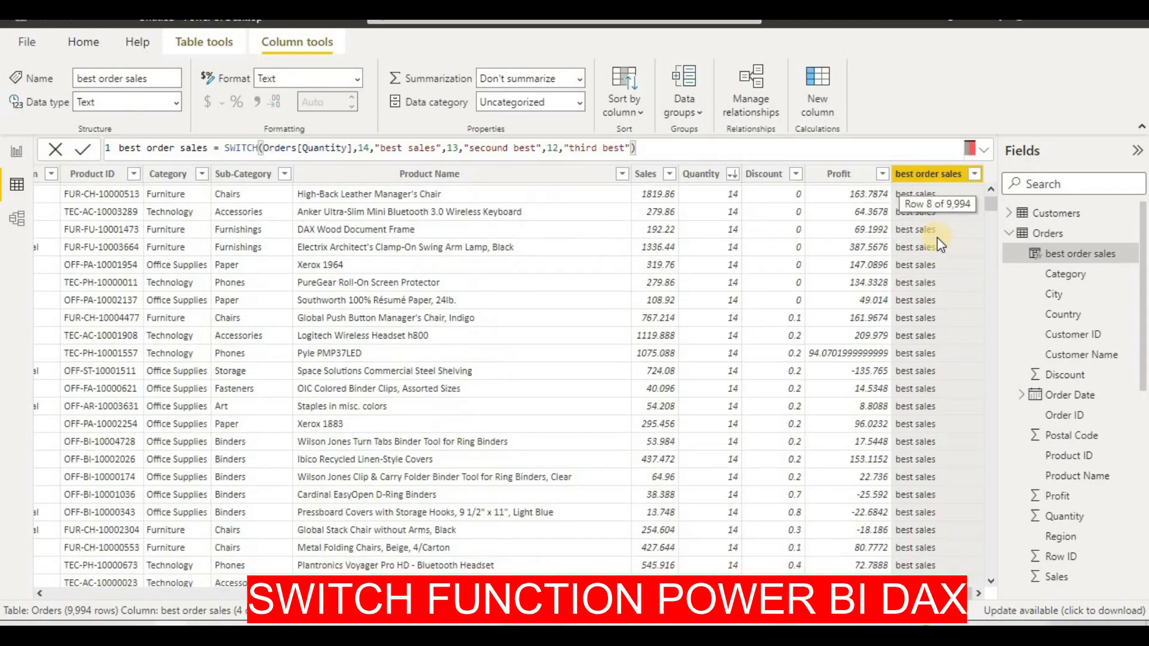
{"action": "scroll", "coordinate": [938, 238], "scroll_direction": "down", "scroll_amount": 3}
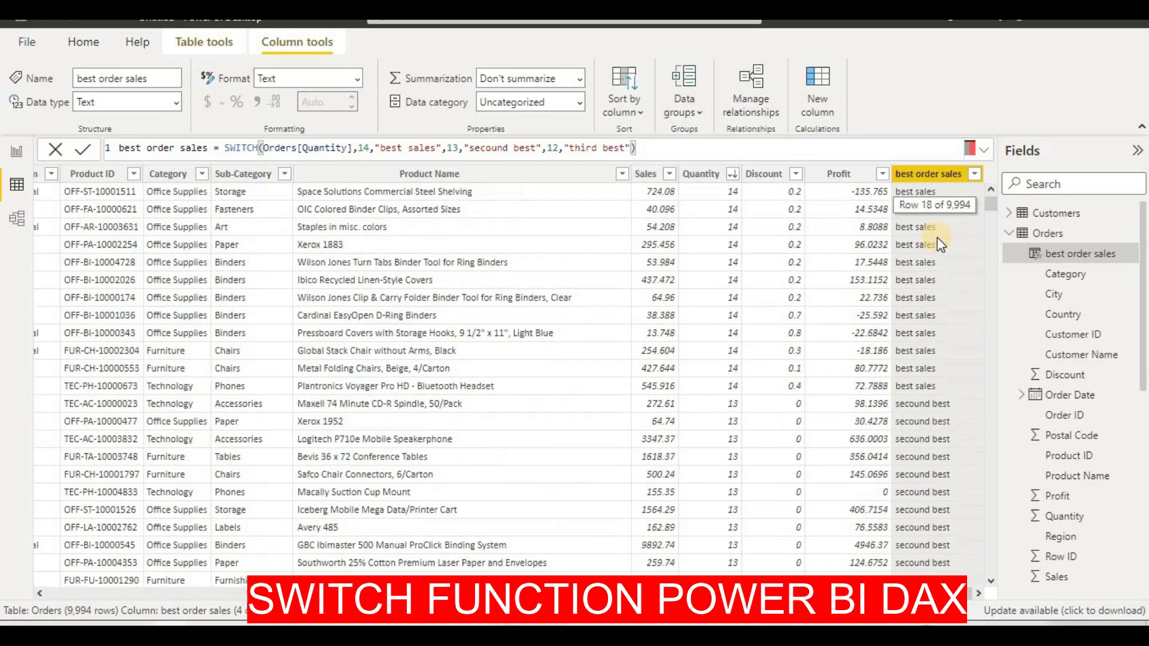
{"action": "scroll", "coordinate": [937, 238], "scroll_direction": "down", "scroll_amount": 12}
{"action": "scroll", "coordinate": [940, 348], "scroll_direction": "down", "scroll_amount": 15}
{"action": "scroll", "coordinate": [939, 350], "scroll_direction": "up", "scroll_amount": 15}
{"action": "scroll", "coordinate": [979, 372], "scroll_direction": "up", "scroll_amount": 19}
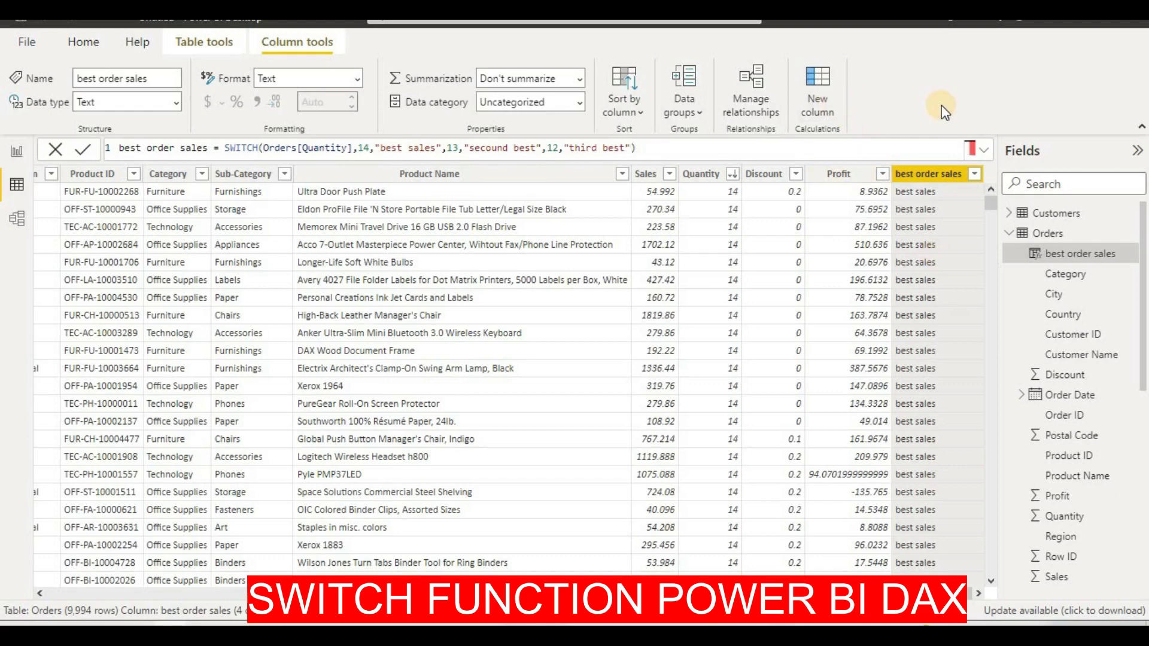
{"action": "key", "text": "Return"}
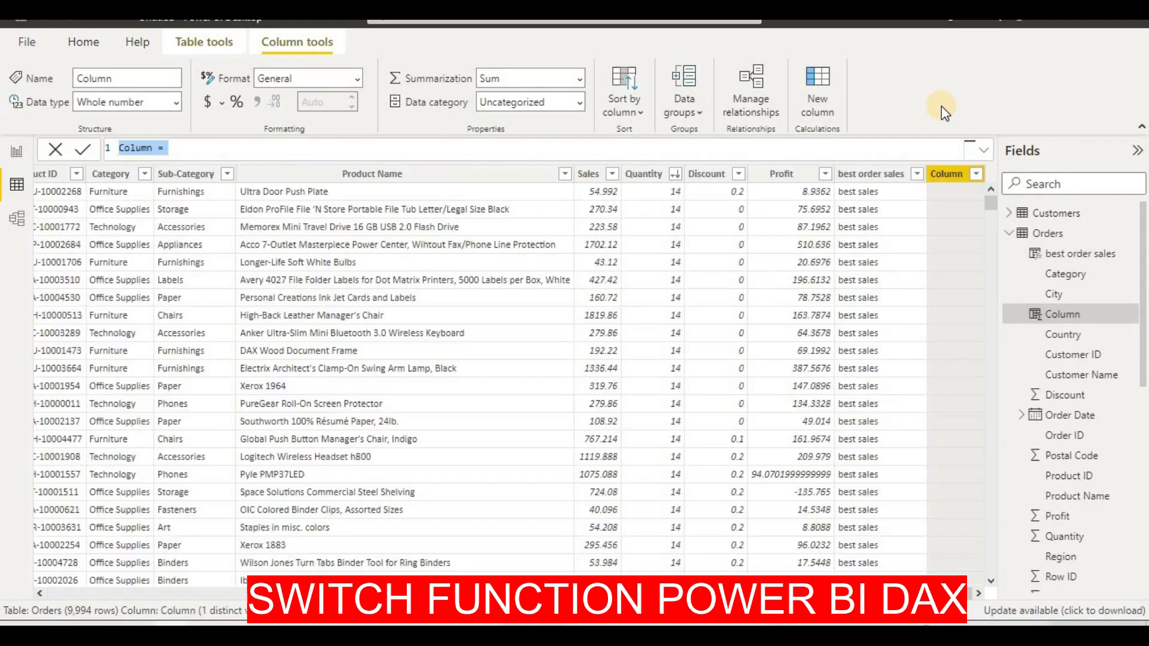
{"action": "left_click", "coordinate": [618, 179]}
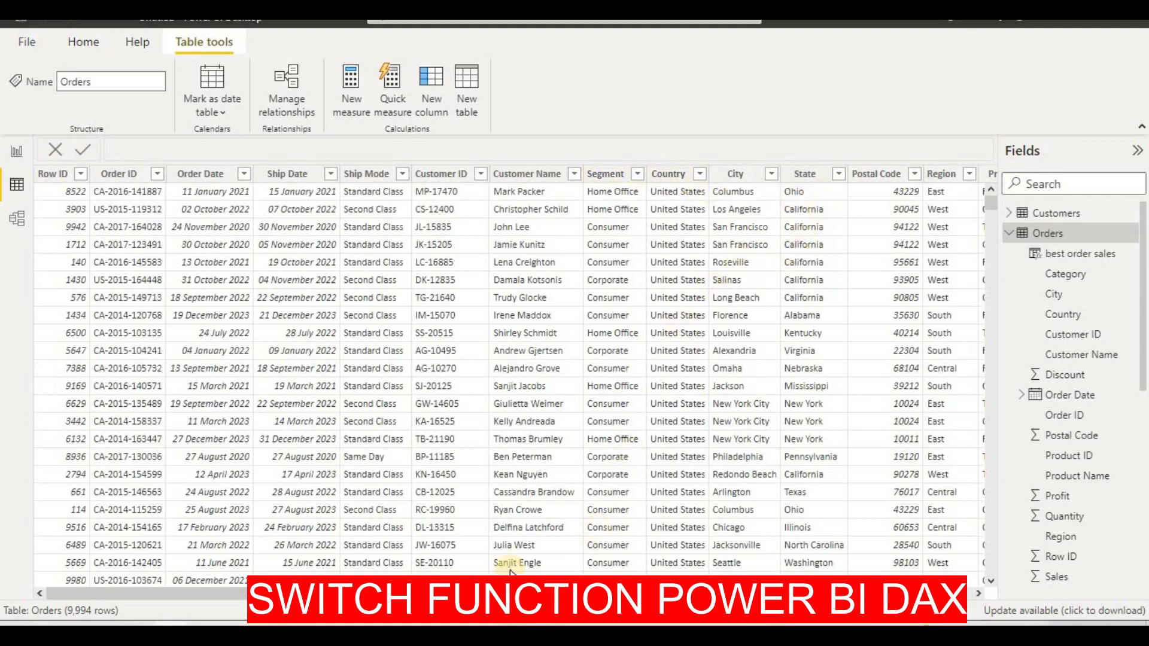
{"action": "left_click_drag", "start_coordinate": [138, 593], "coordinate": [347, 593]}
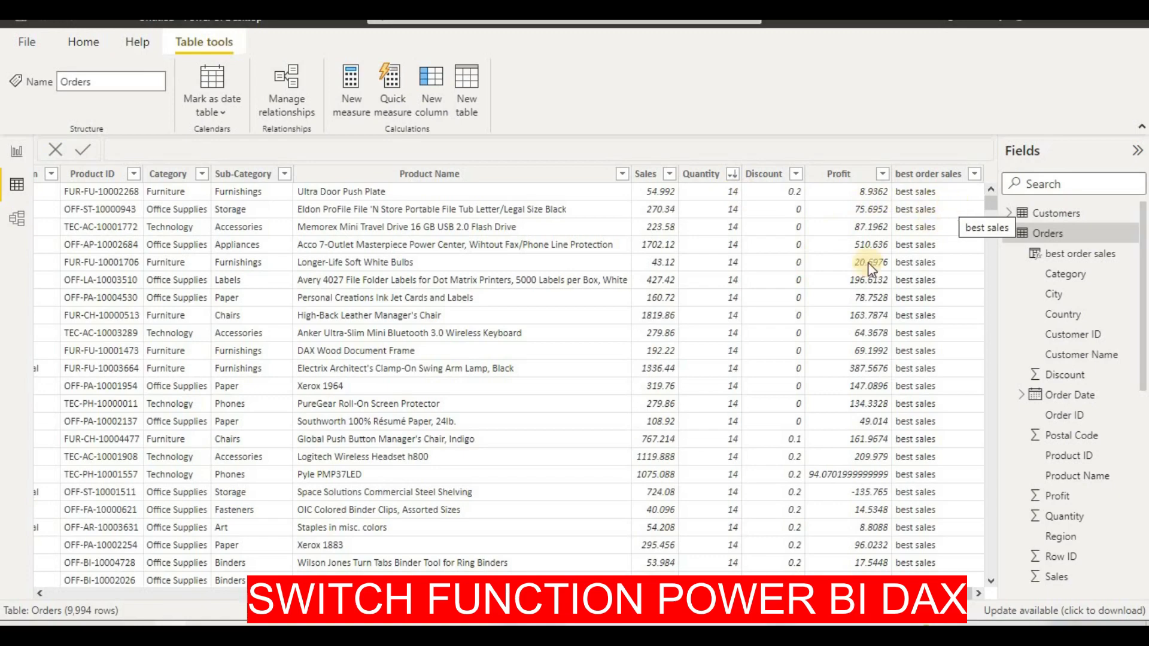
{"action": "scroll", "coordinate": [790, 263], "scroll_direction": "down", "scroll_amount": 2}
{"action": "scroll", "coordinate": [838, 216], "scroll_direction": "up", "scroll_amount": 2}
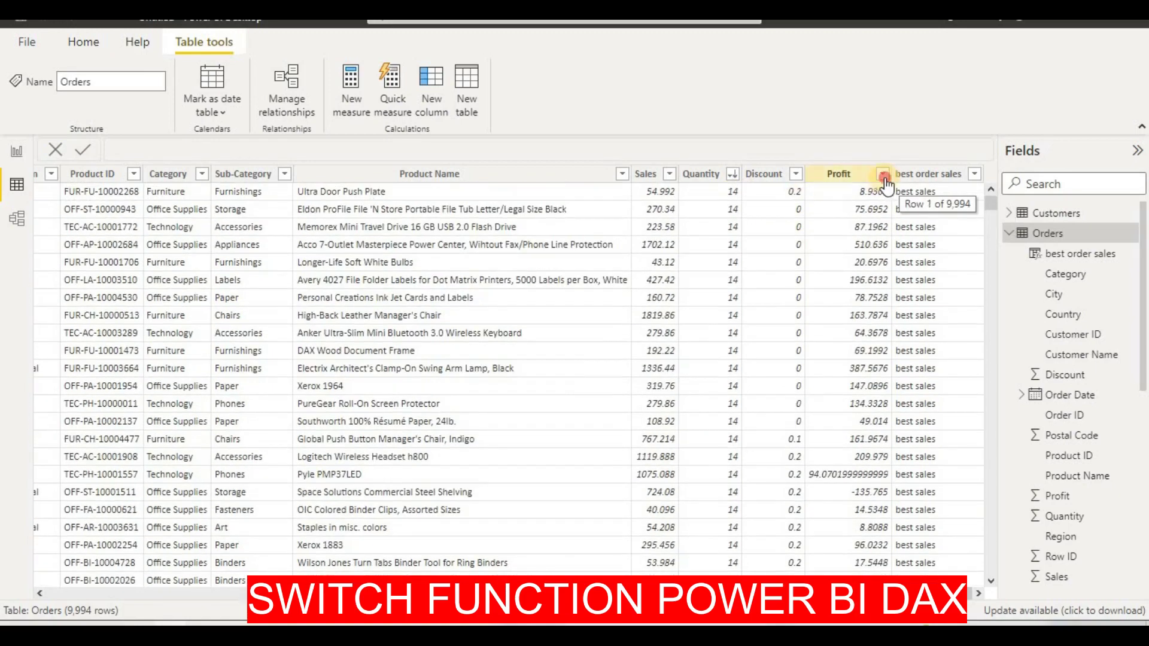
Sort the Orders table by Profit in ascending and descending order, and finish with it sorted by Sales in descending order
{"action": "left_click", "coordinate": [883, 178]}
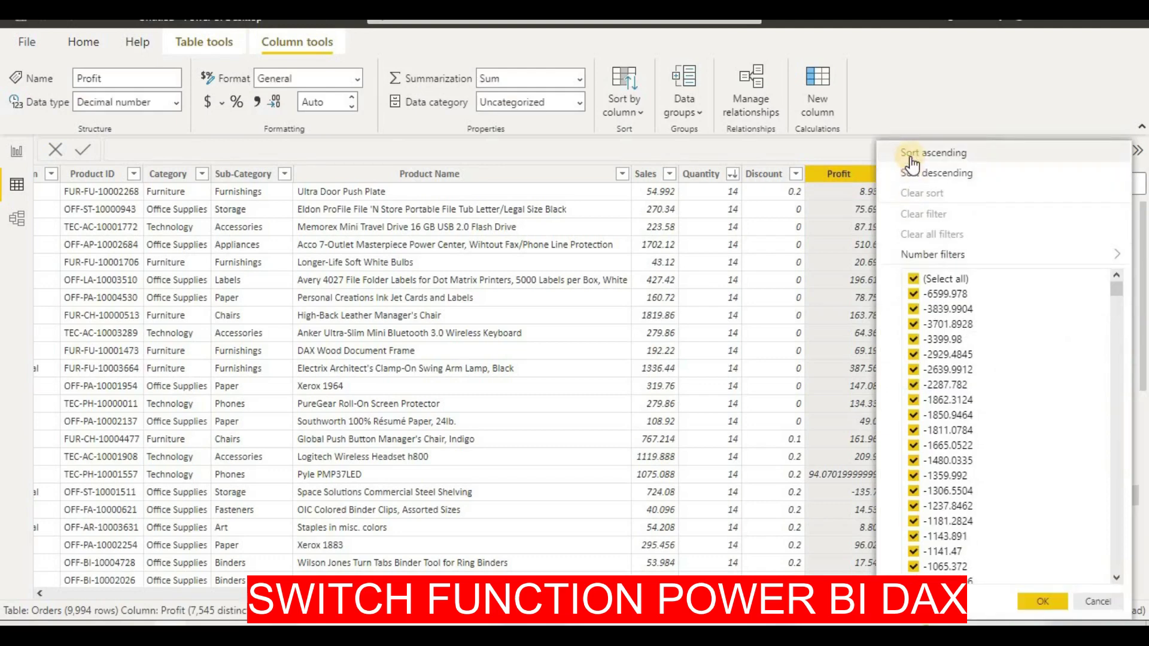
{"action": "left_click", "coordinate": [912, 154]}
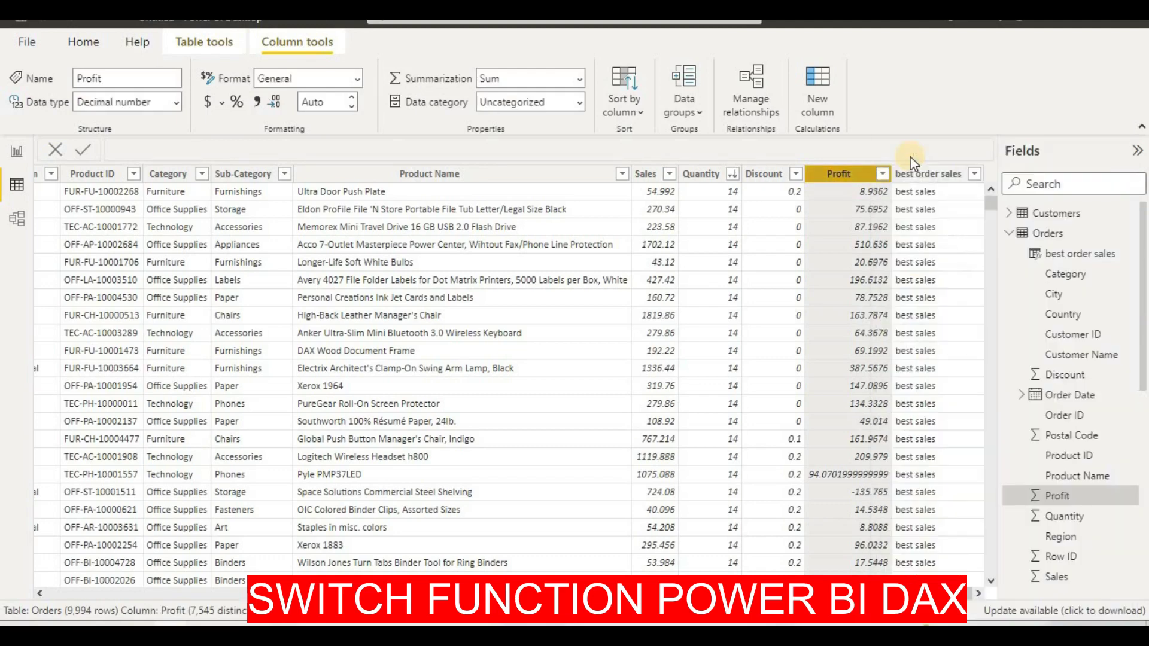
{"action": "left_click", "coordinate": [882, 175]}
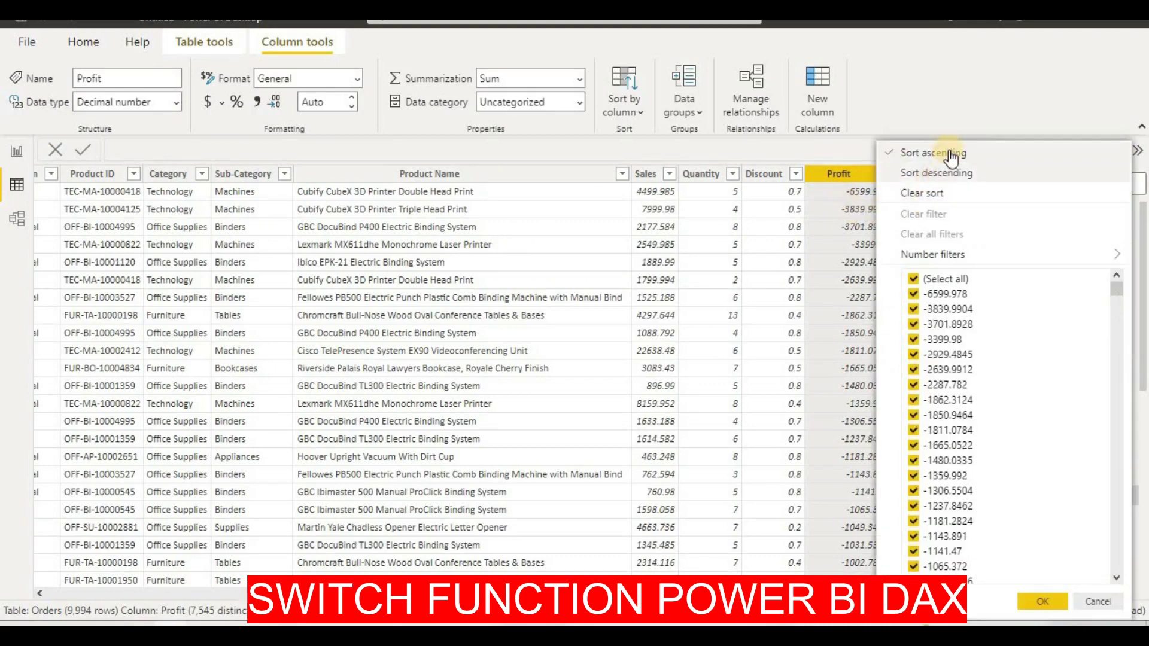
{"action": "left_click", "coordinate": [950, 173]}
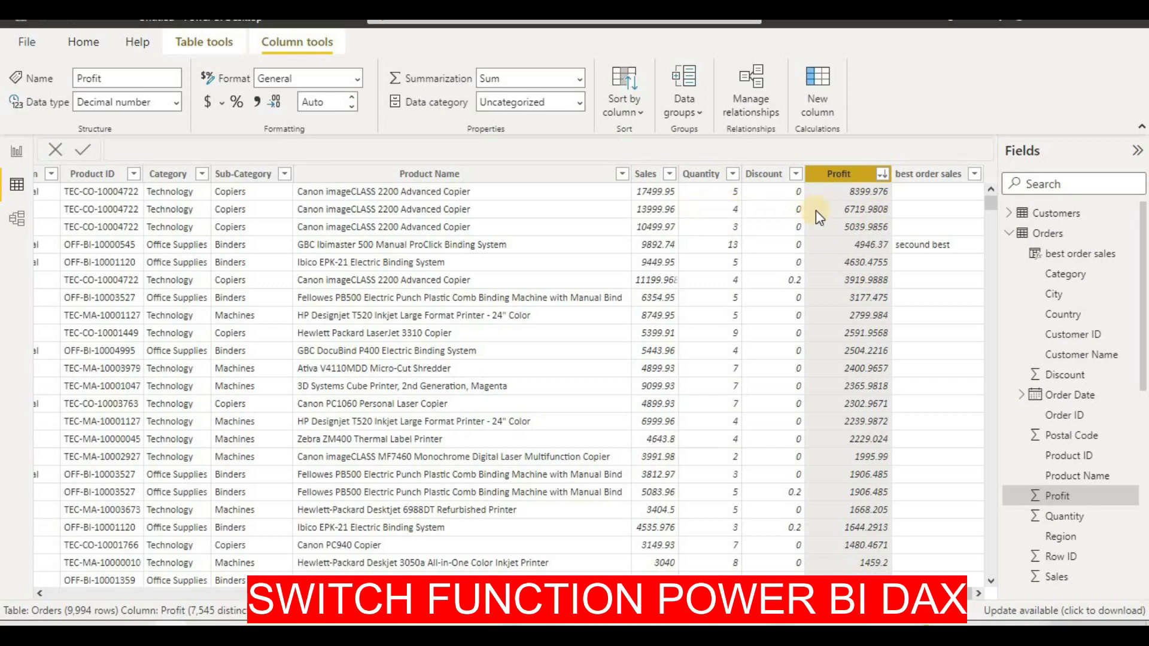
{"action": "left_click", "coordinate": [670, 175]}
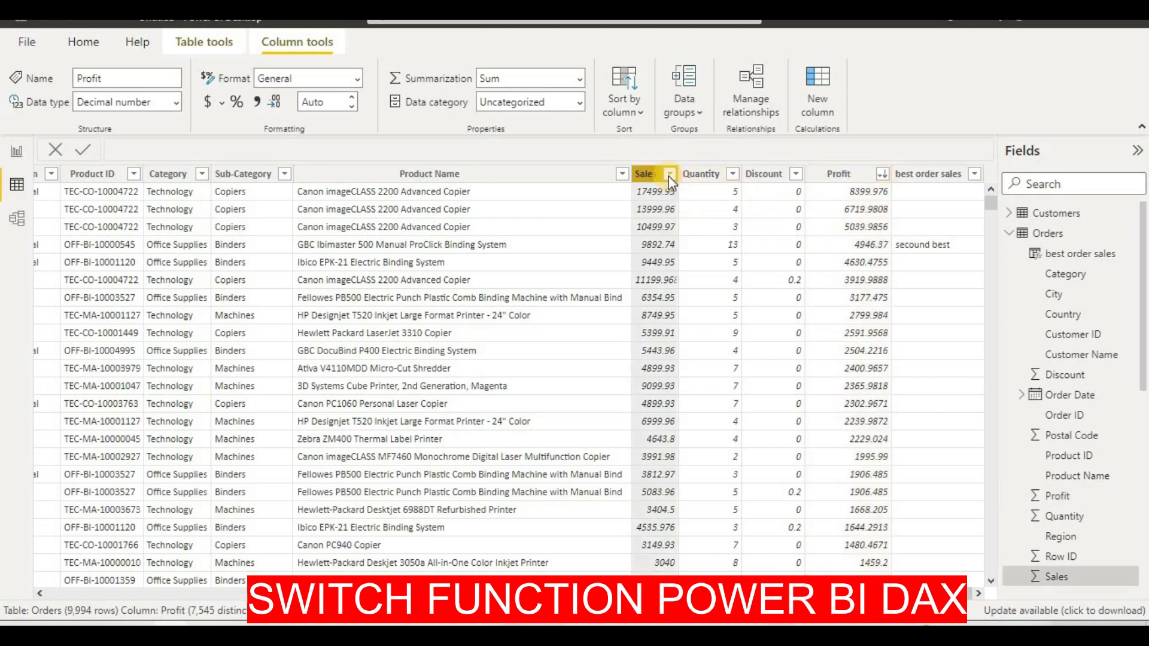
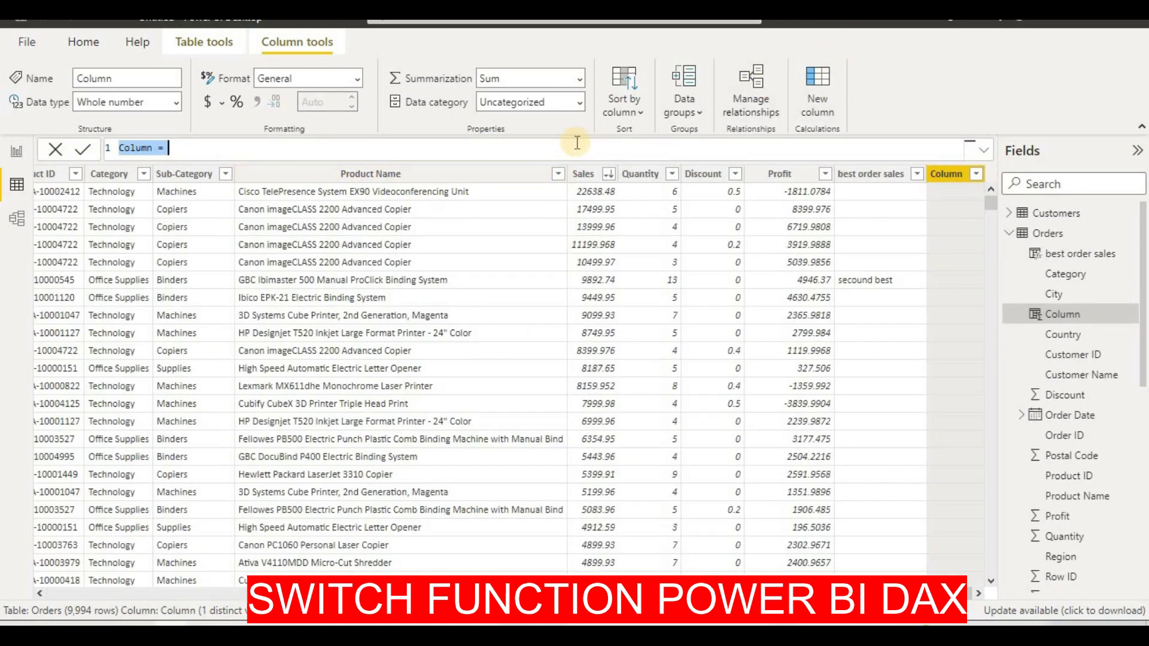
Add a calculated column named "best sales" to the Orders table and start its SWITCH formula with true() as the expression
{"action": "type", "text": "best sa"}
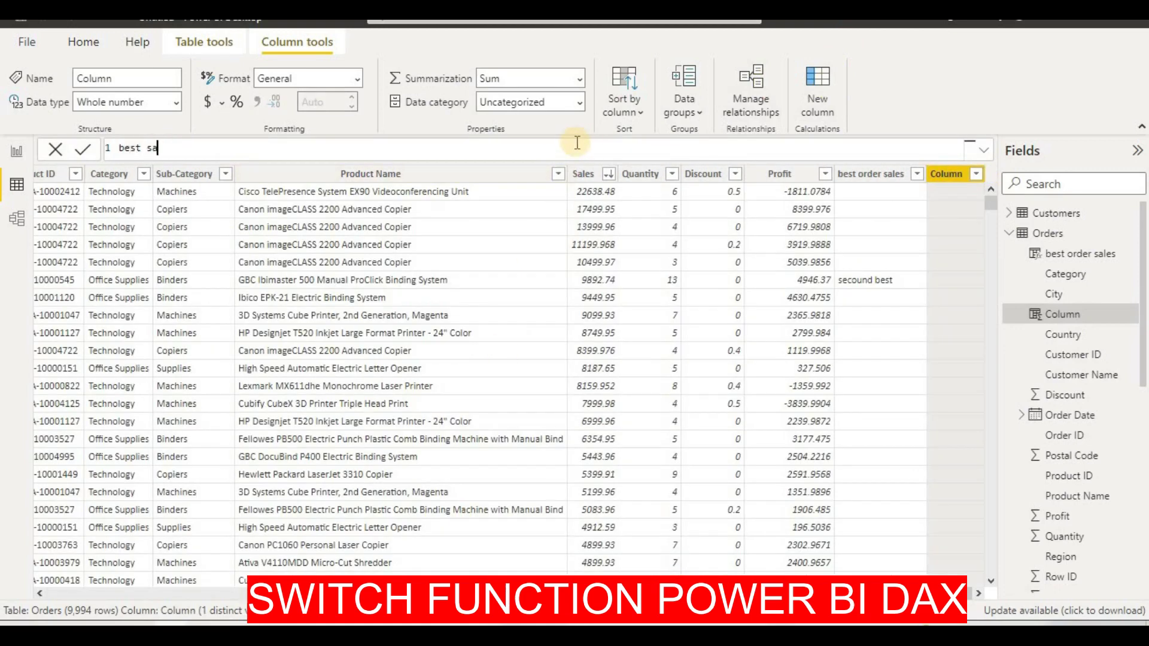
{"action": "type", "text": "les=sw"}
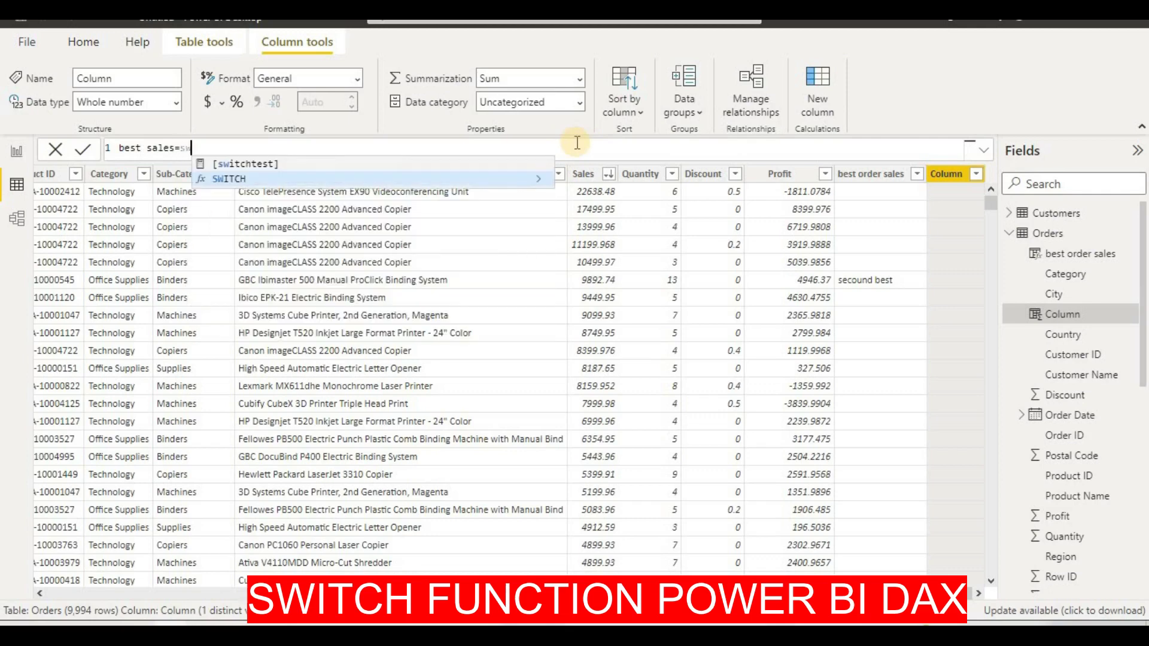
{"action": "left_click", "coordinate": [429, 180]}
{"action": "type", "text": "tru"}
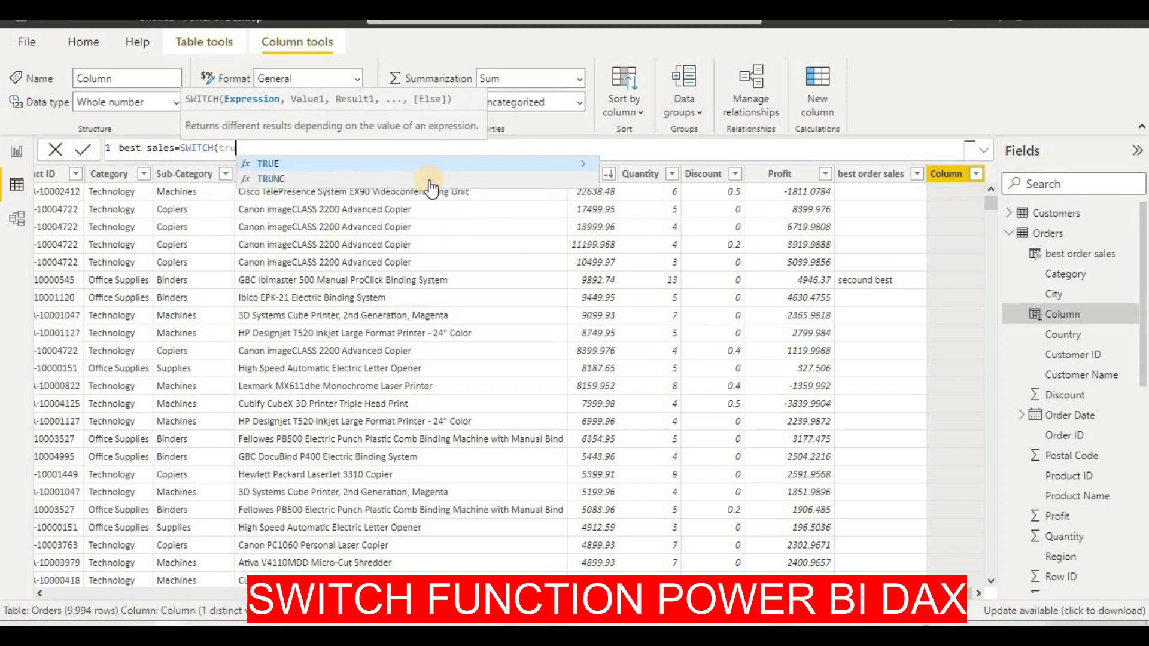
{"action": "type", "text": "e(),"}
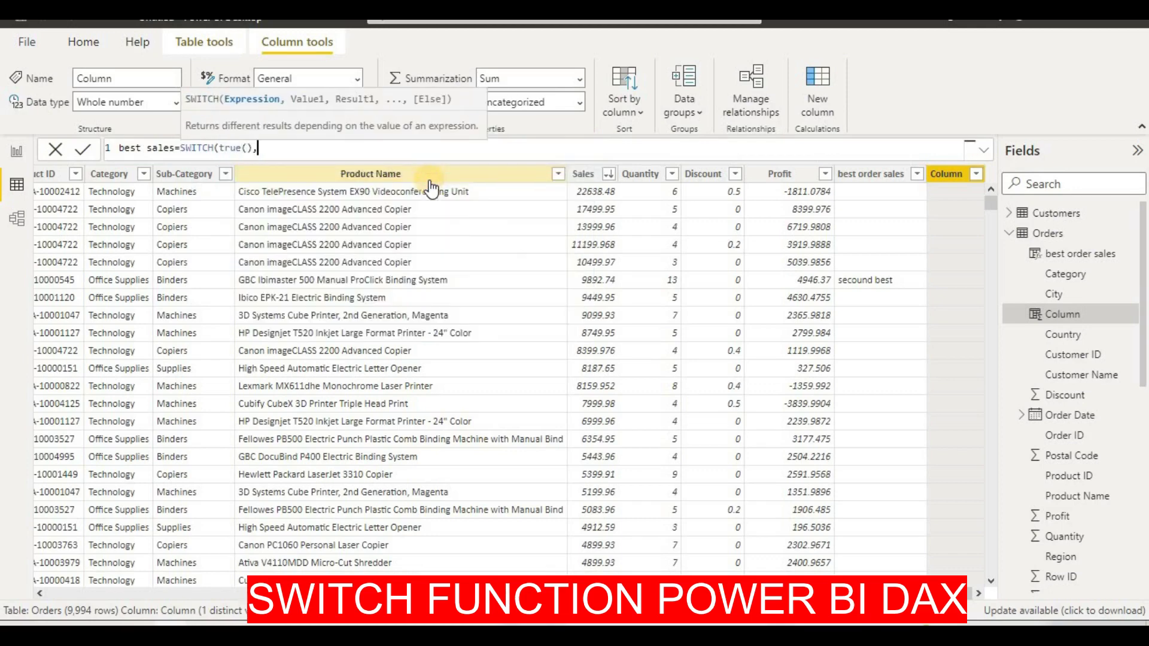
Add the first SWITCH condition, Orders[Sales]>20000, with "best sales" as its result
{"action": "type", "text": "or"}
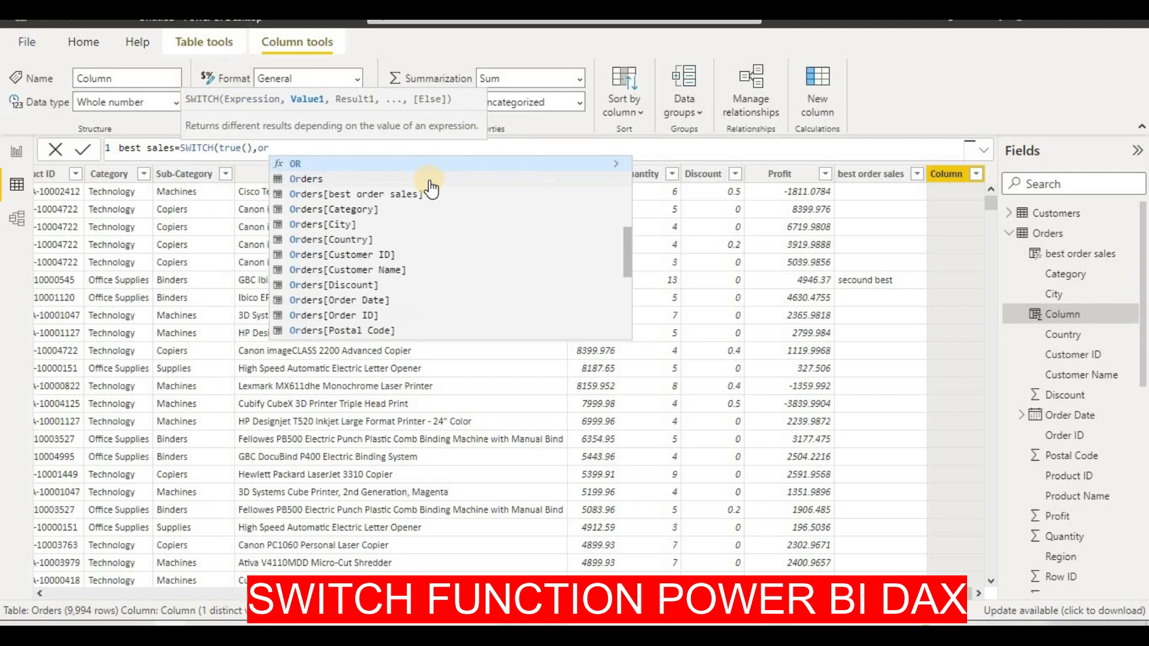
{"action": "type", "text": "der"}
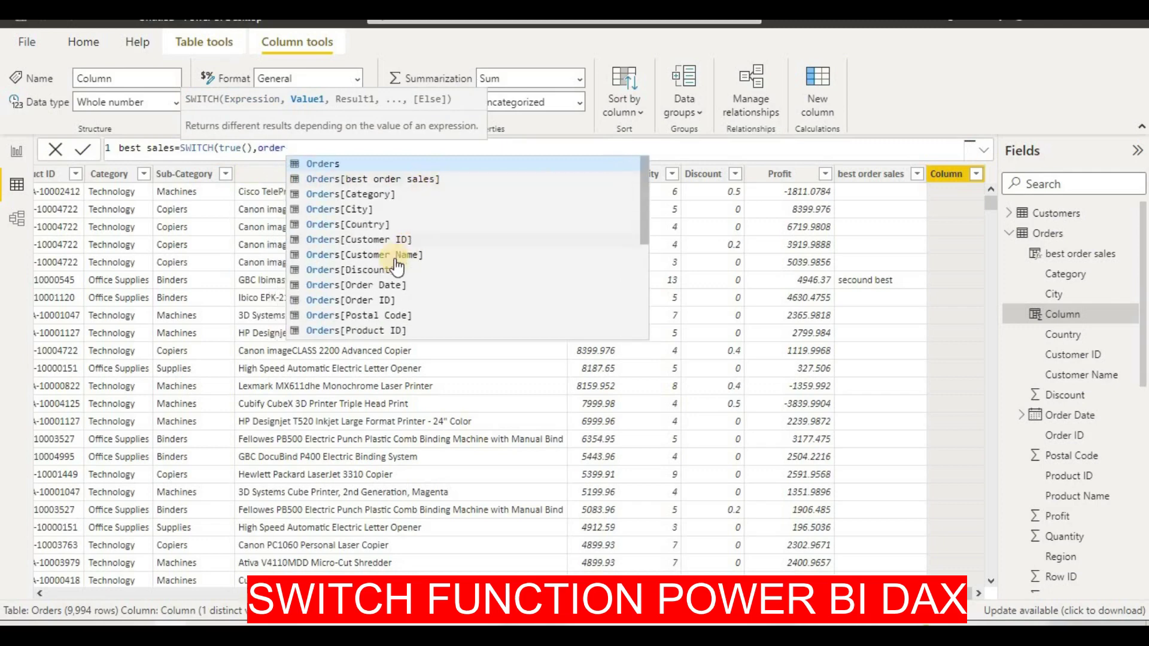
{"action": "scroll", "coordinate": [395, 276], "scroll_direction": "down", "scroll_amount": 1}
{"action": "scroll", "coordinate": [395, 281], "scroll_direction": "down", "scroll_amount": 2}
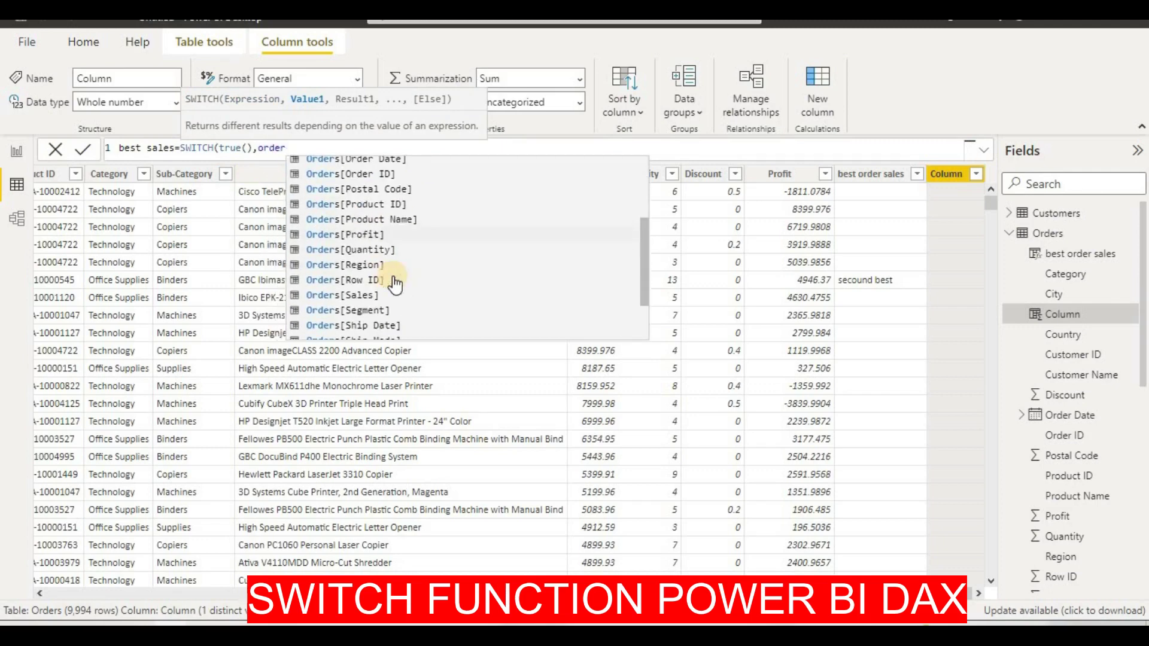
{"action": "left_click", "coordinate": [392, 290]}
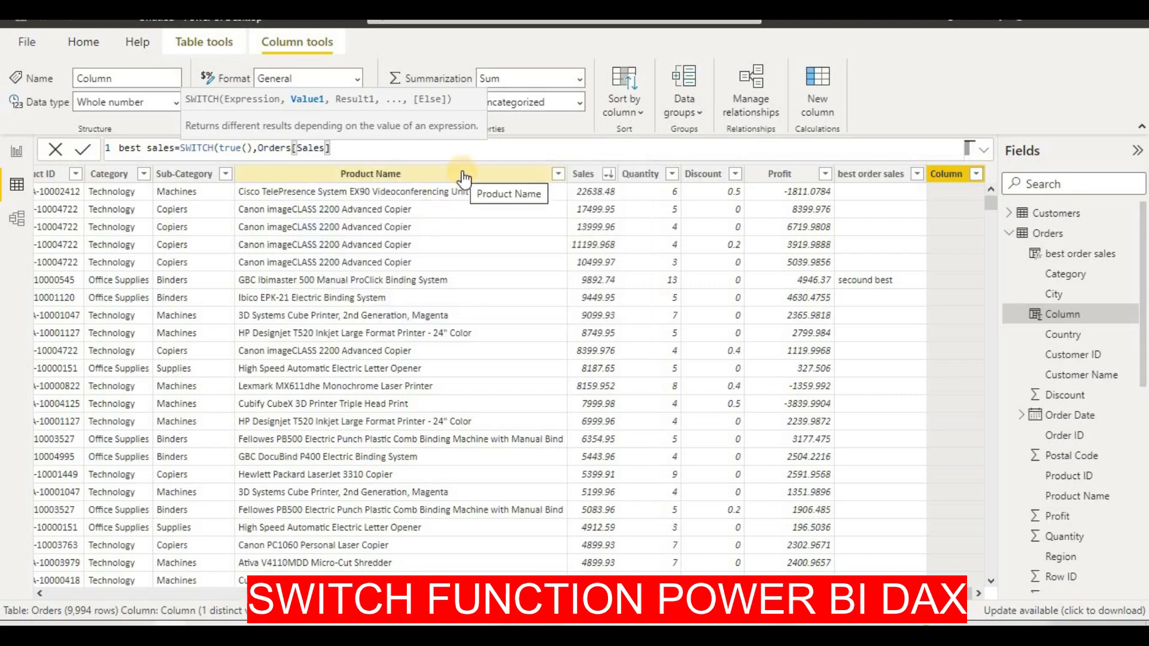
{"action": "type", "text": ">"}
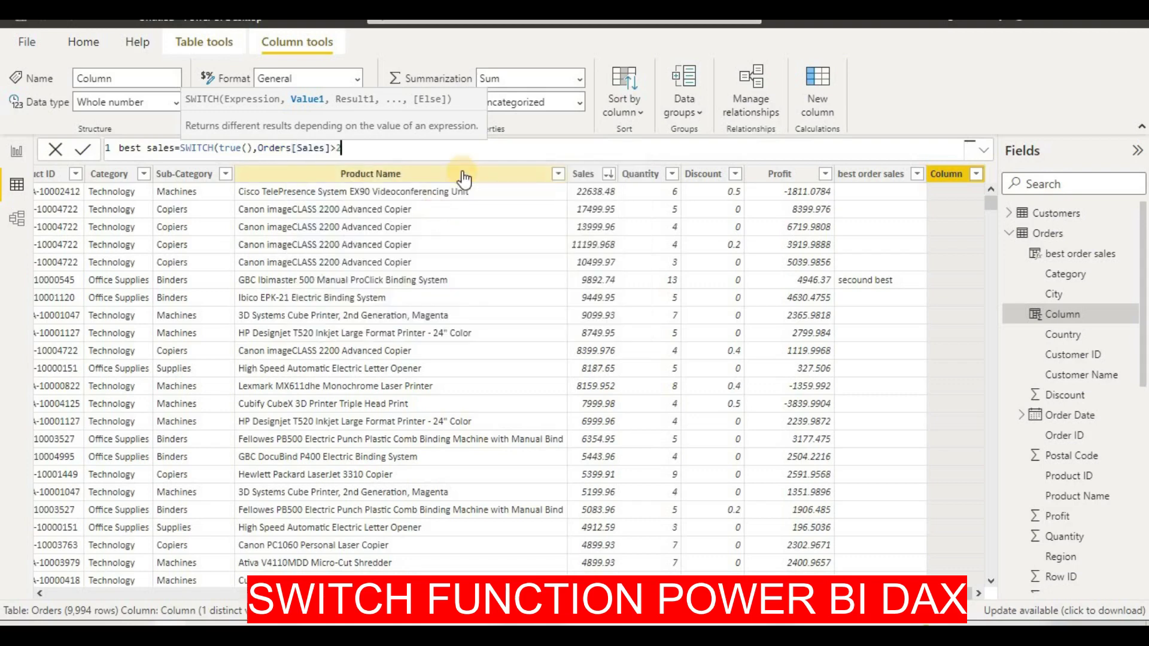
{"action": "type", "text": "20000,\"best sales\","}
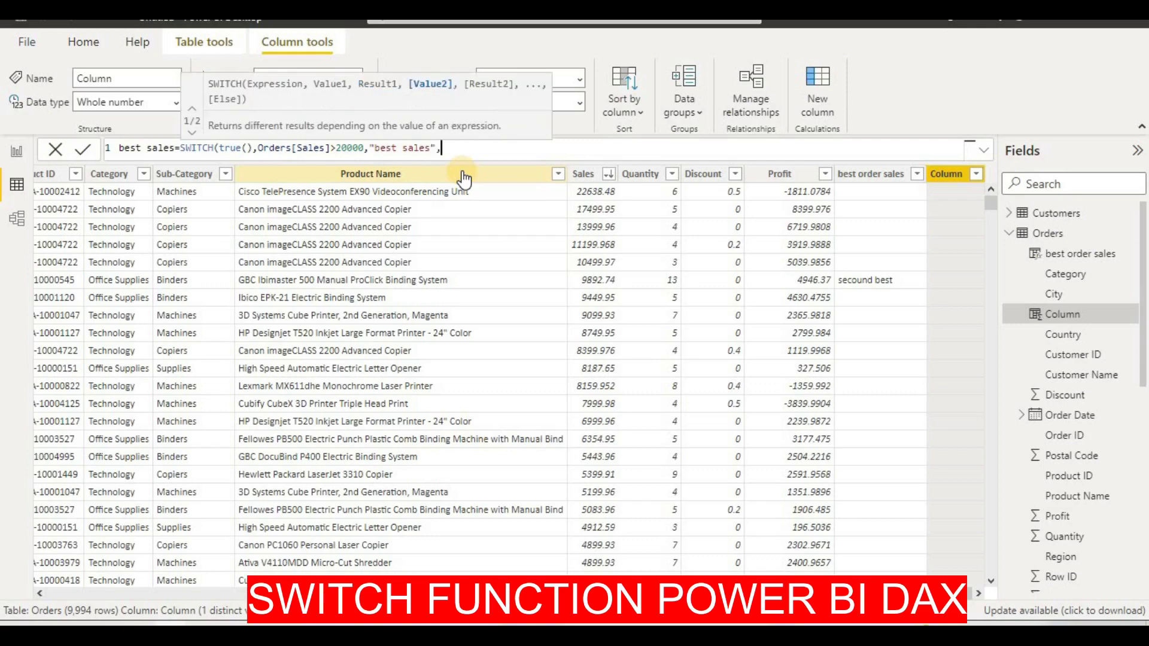
Add Orders[Quantity]>10 as the second SWITCH condition, with "best order" as its result
{"action": "type", "text": "order"}
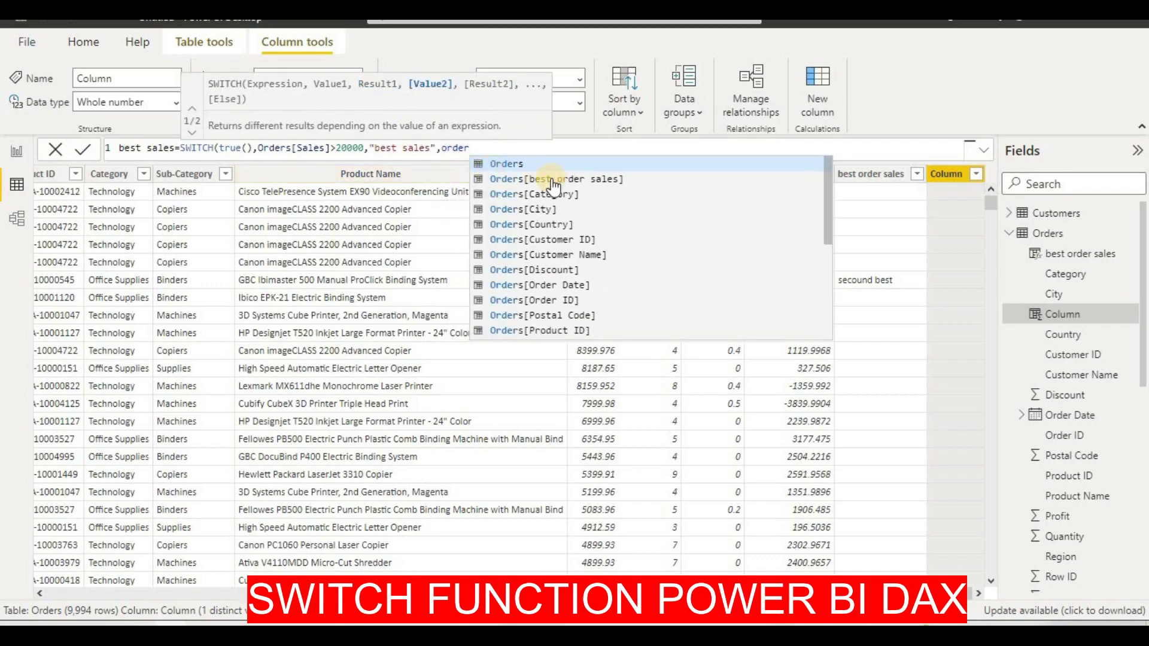
{"action": "scroll", "coordinate": [604, 223], "scroll_direction": "down", "scroll_amount": 3}
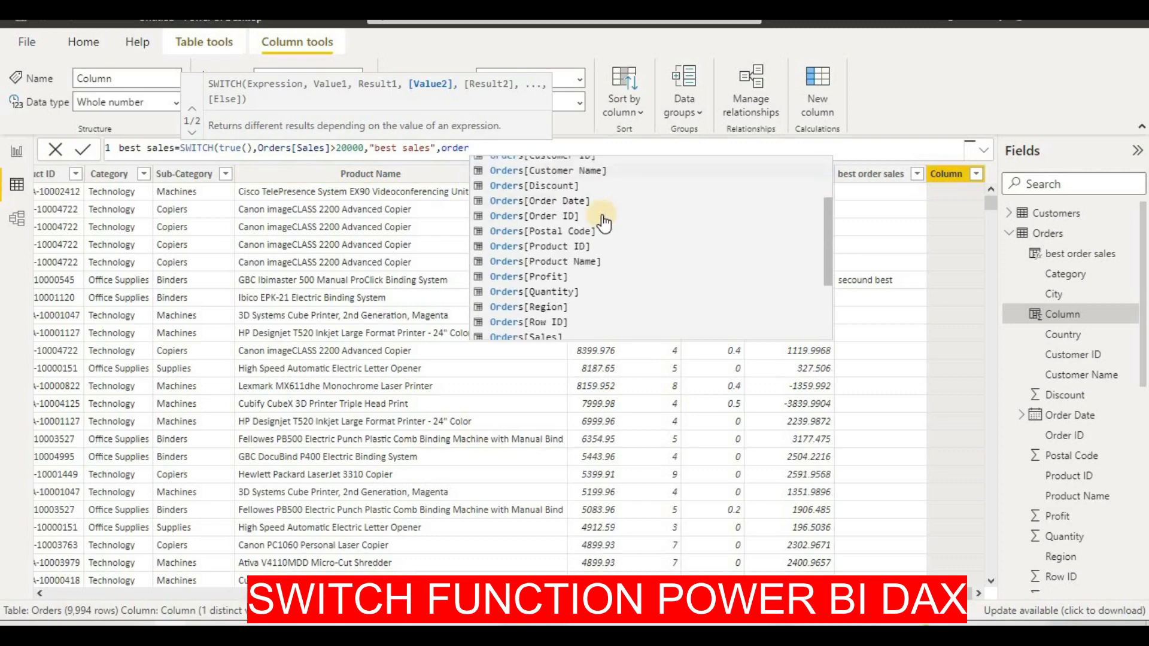
{"action": "left_click", "coordinate": [587, 289]}
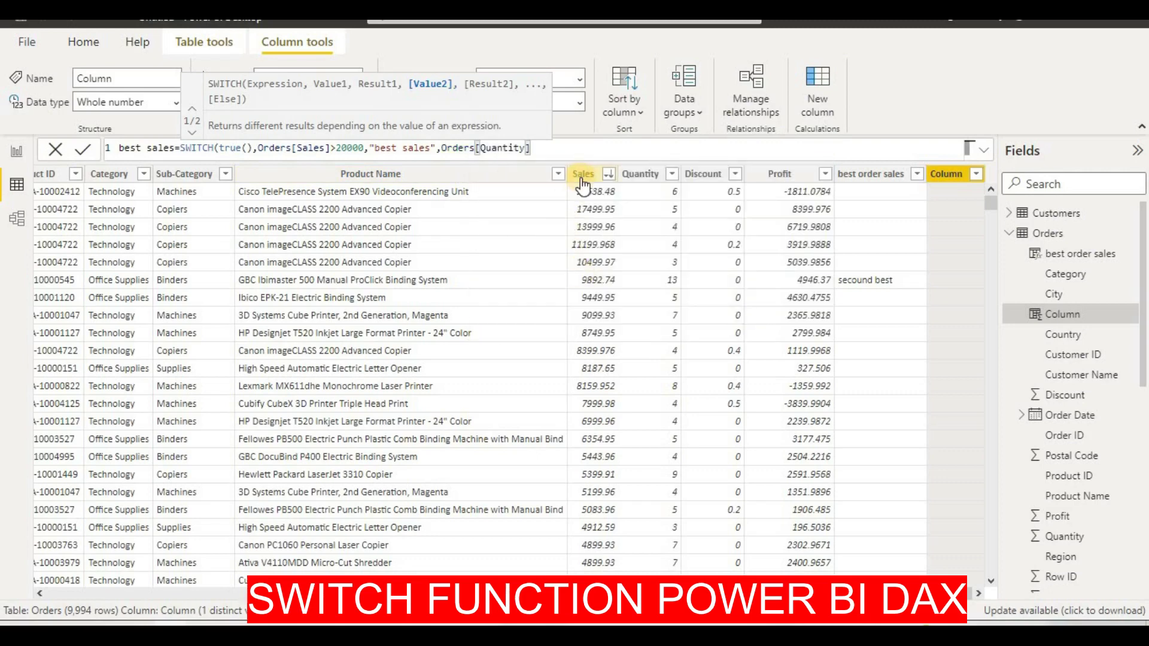
{"action": "type", "text": ">10,\"b"}
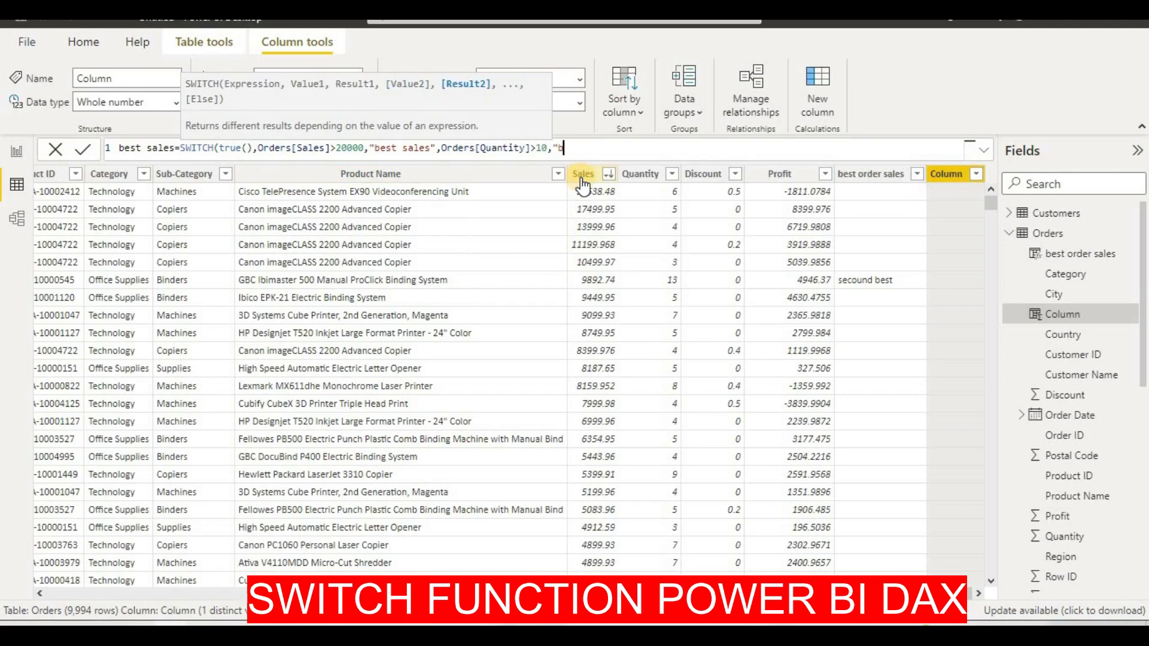
{"action": "type", "text": "est order\","}
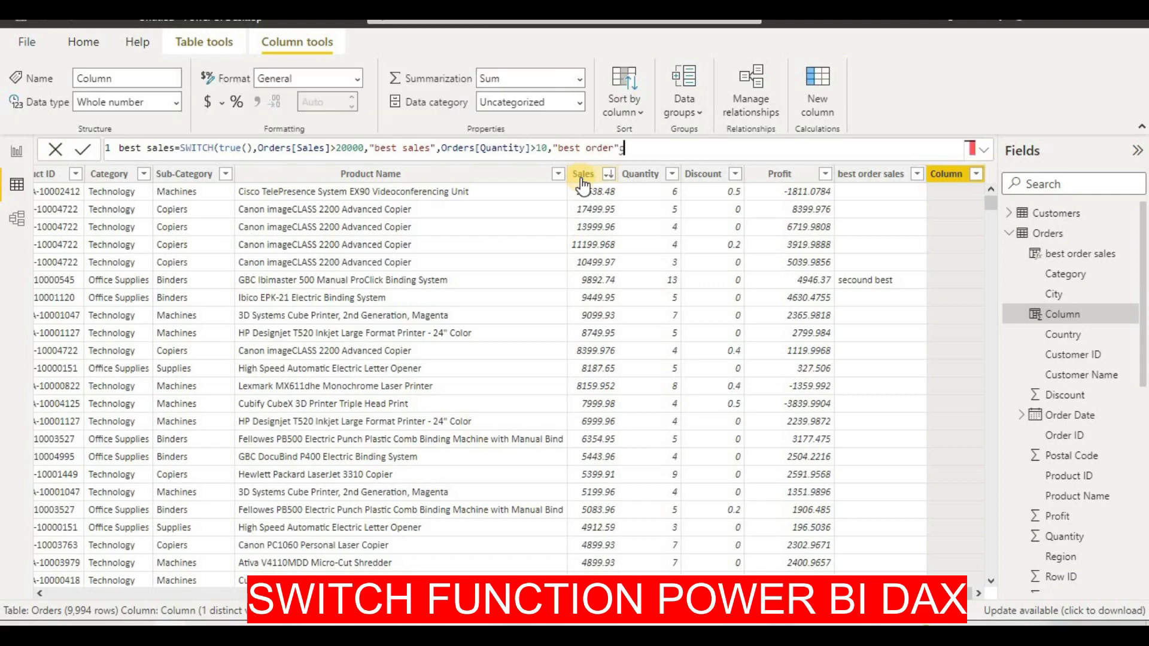
{"action": "key", "text": "BackSpace"}
Add the third condition Orders[Profit]>5000 returning "best profit", close the SWITCH formula and commit the column
{"action": "type", "text": ",or"}
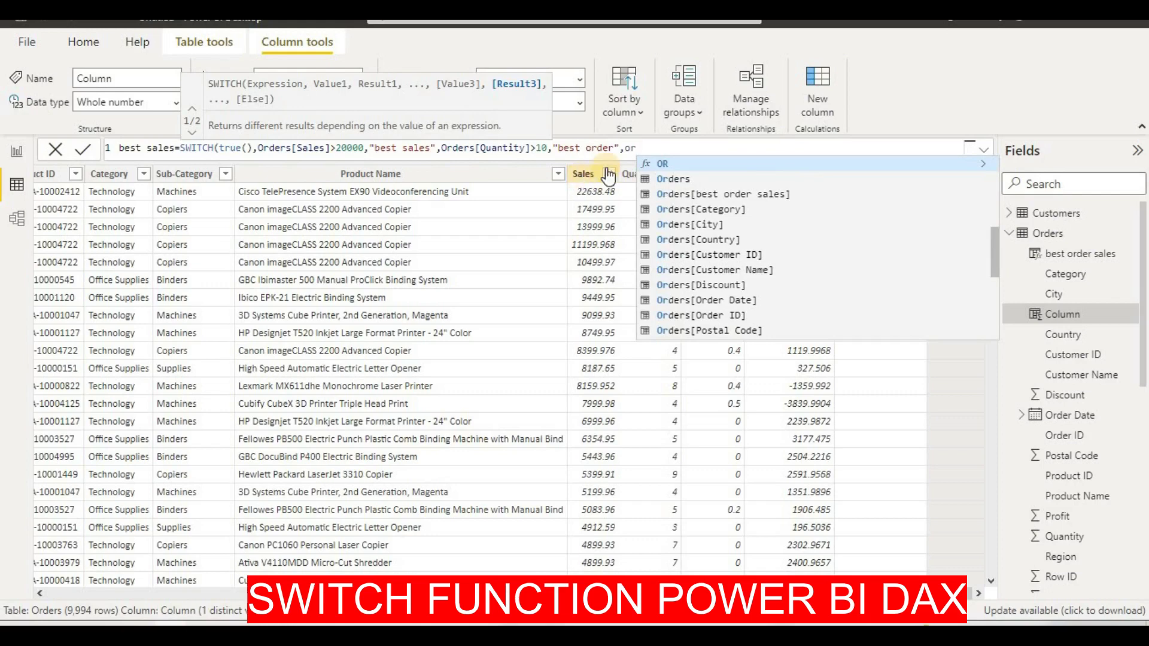
{"action": "scroll", "coordinate": [737, 229], "scroll_direction": "down", "scroll_amount": 2}
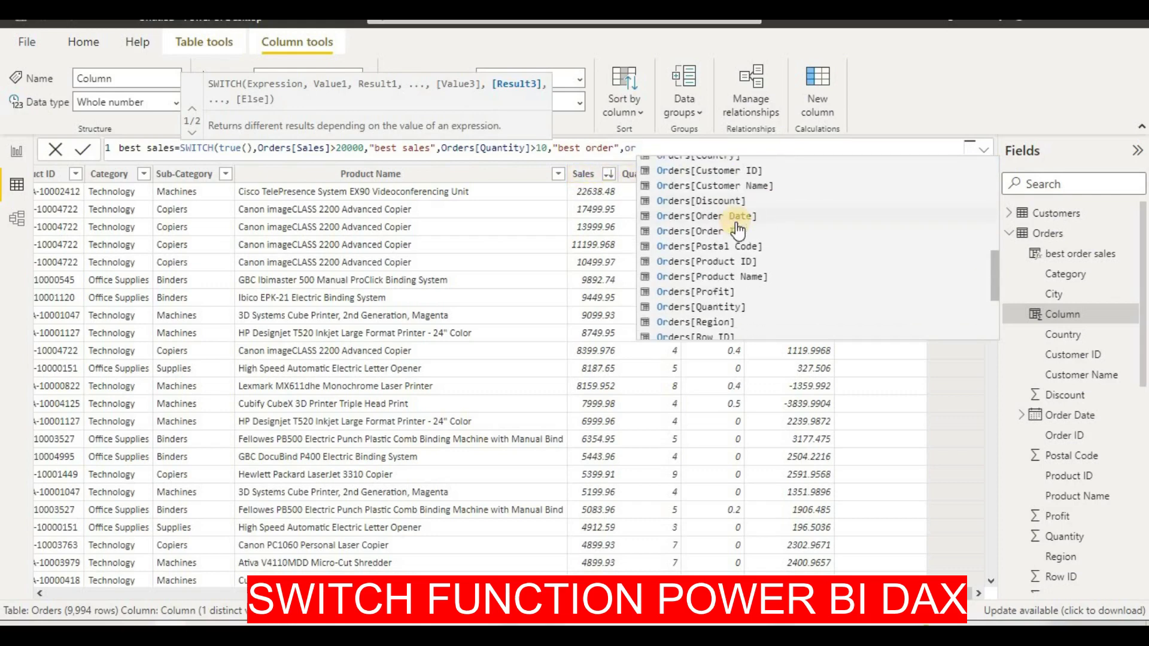
{"action": "left_click", "coordinate": [725, 291]}
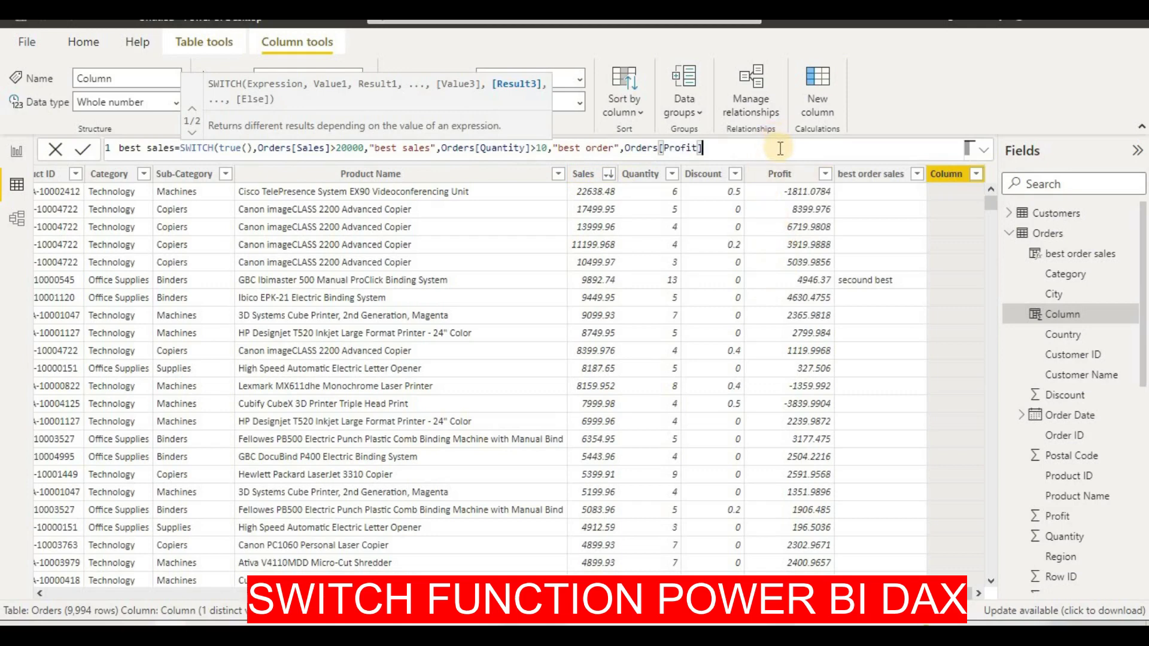
{"action": "type", "text": ">5000,\"best"}
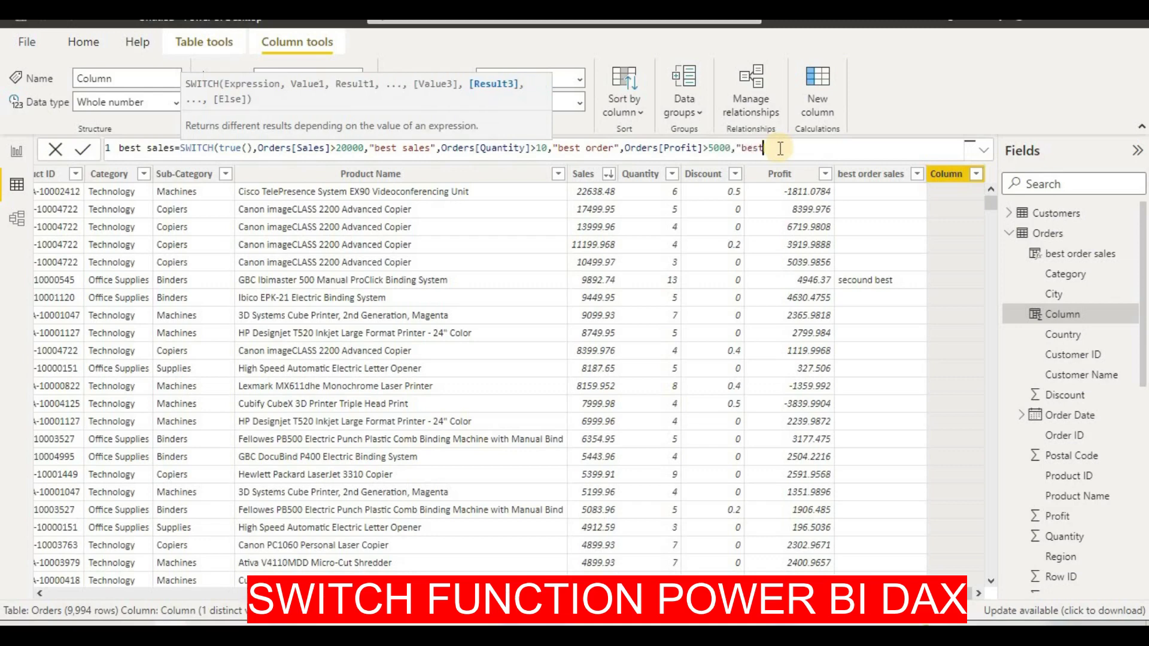
{"action": "type", "text": " profit\")"}
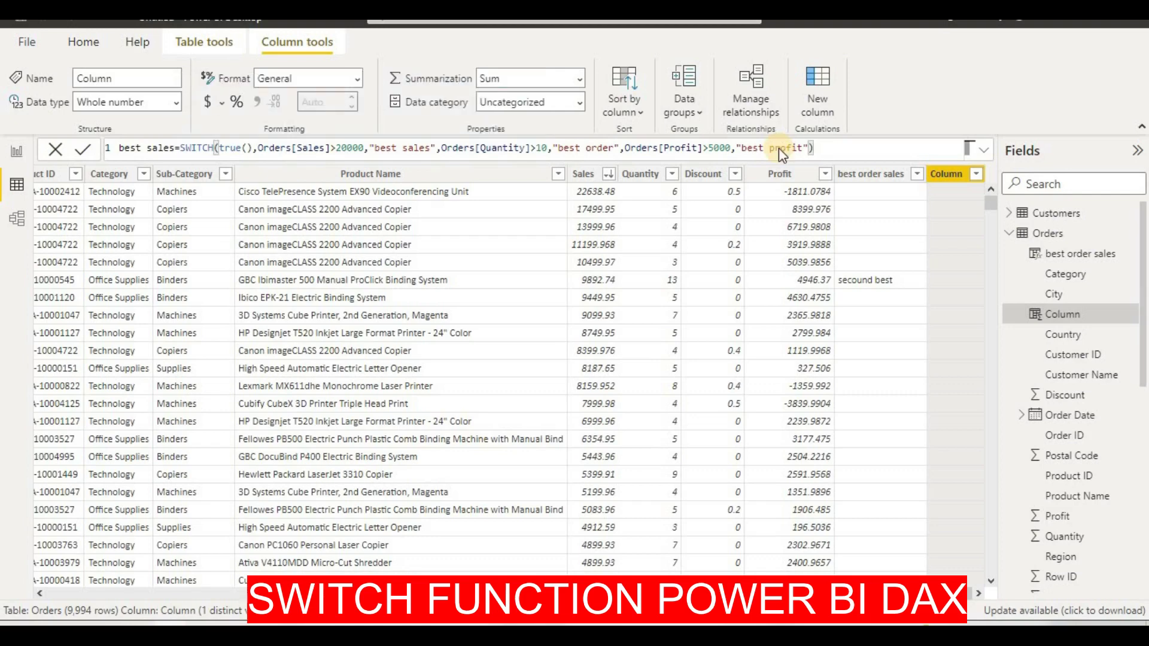
{"action": "key", "text": "Return"}
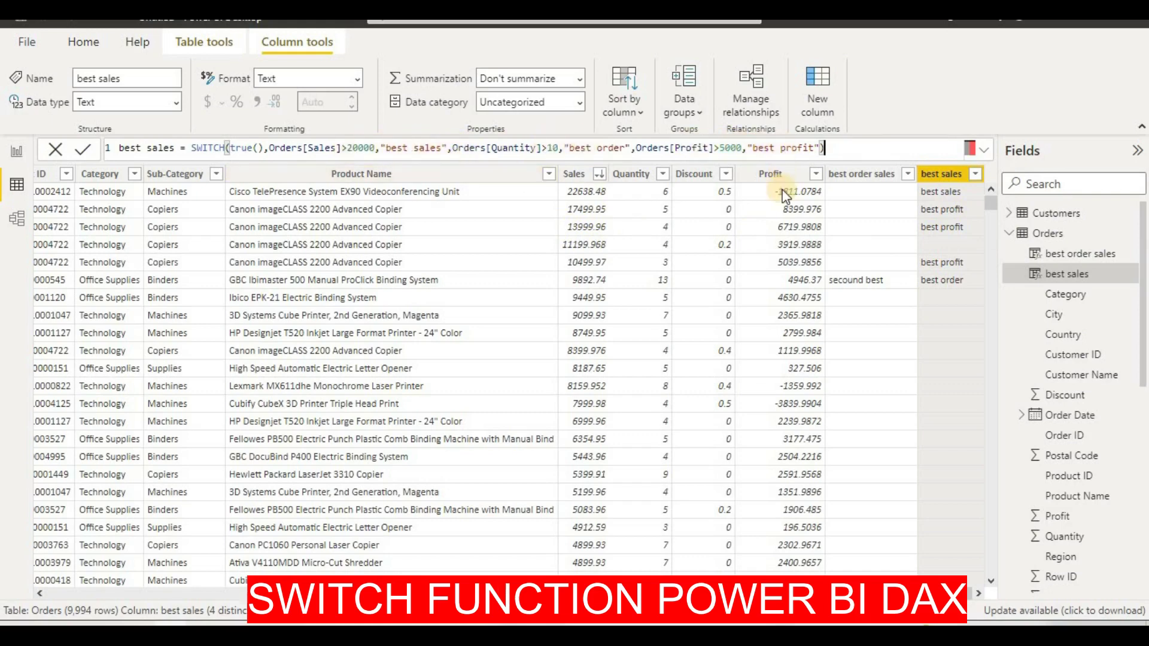
Check the labels in the best sales column against the Sales, Quantity and Profit values down the table
{"action": "scroll", "coordinate": [939, 358], "scroll_direction": "down", "scroll_amount": 10}
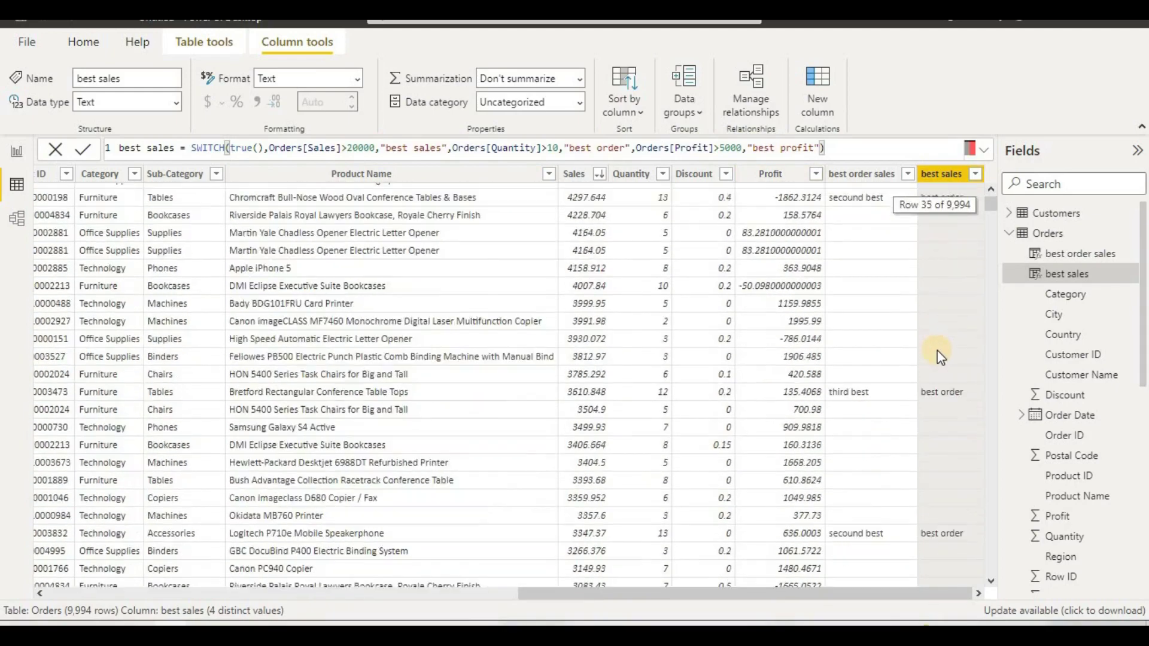
{"action": "scroll", "coordinate": [939, 357], "scroll_direction": "down", "scroll_amount": 15}
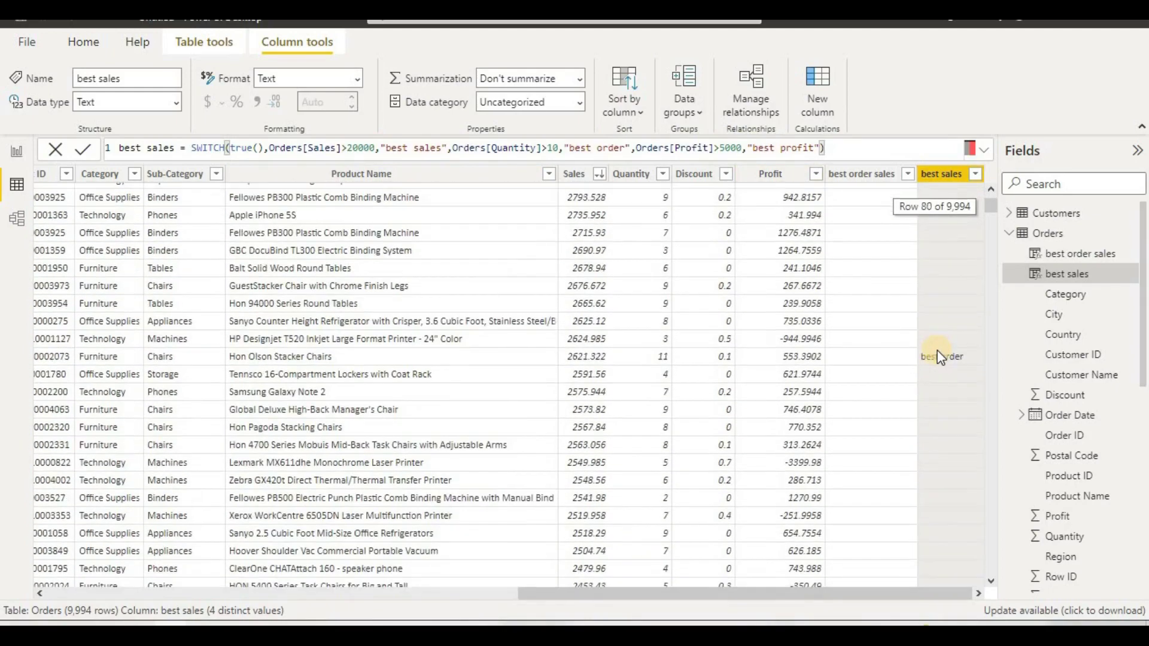
{"action": "scroll", "coordinate": [939, 357], "scroll_direction": "down", "scroll_amount": 20}
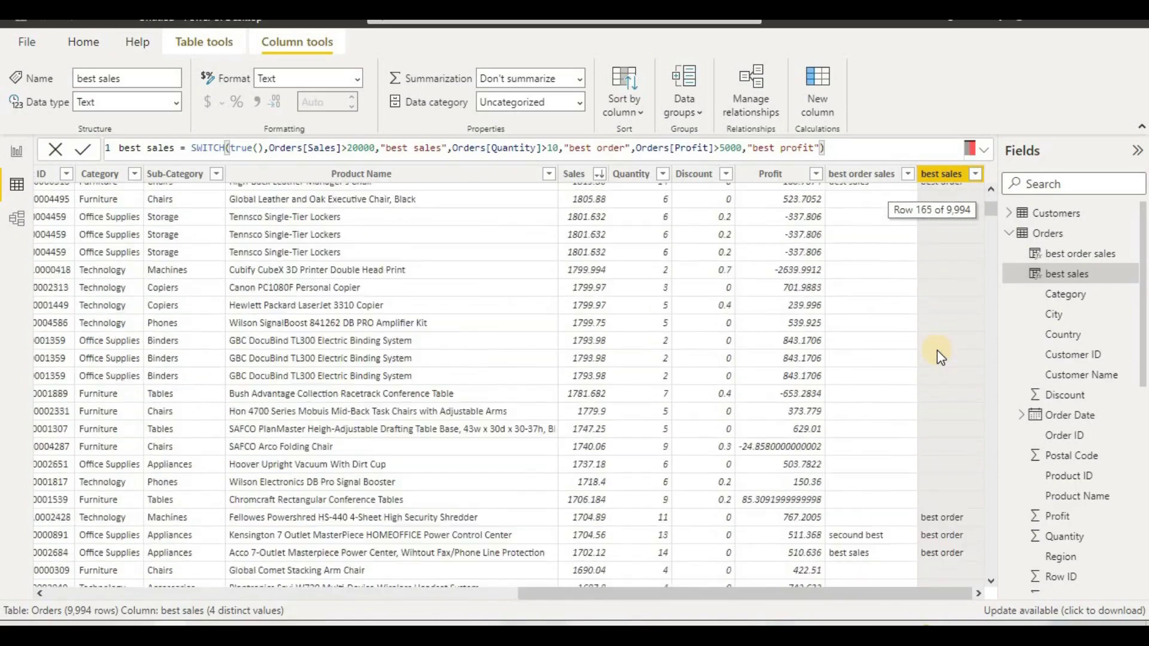
{"action": "scroll", "coordinate": [937, 357], "scroll_direction": "up", "scroll_amount": 18}
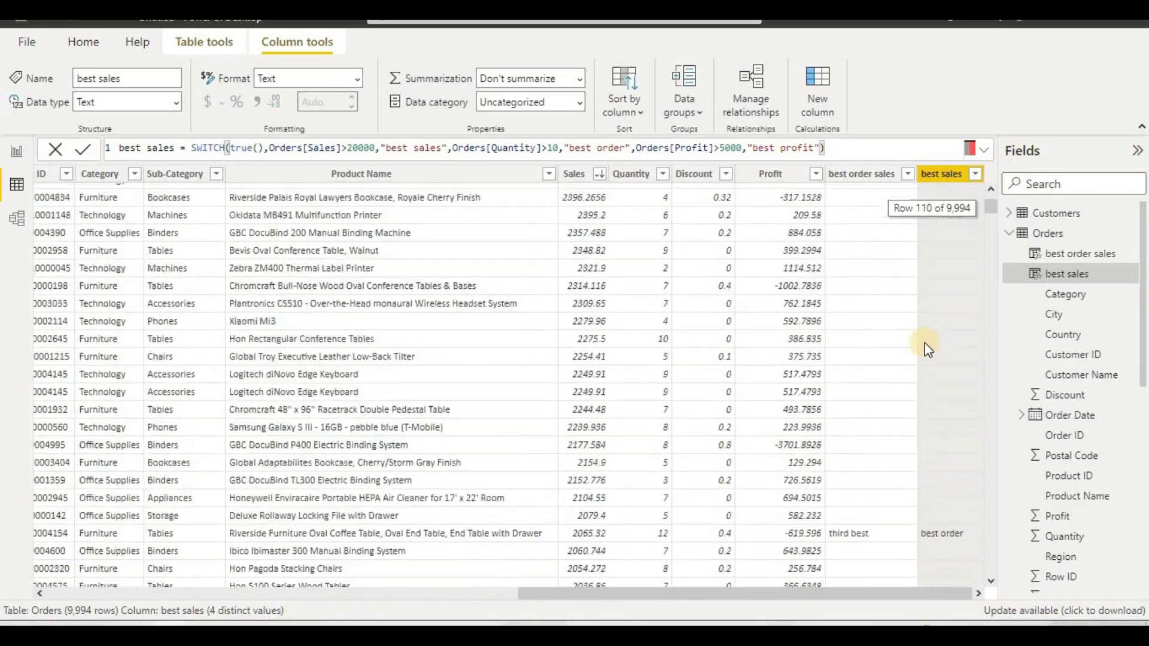
{"action": "scroll", "coordinate": [927, 349], "scroll_direction": "up", "scroll_amount": 20}
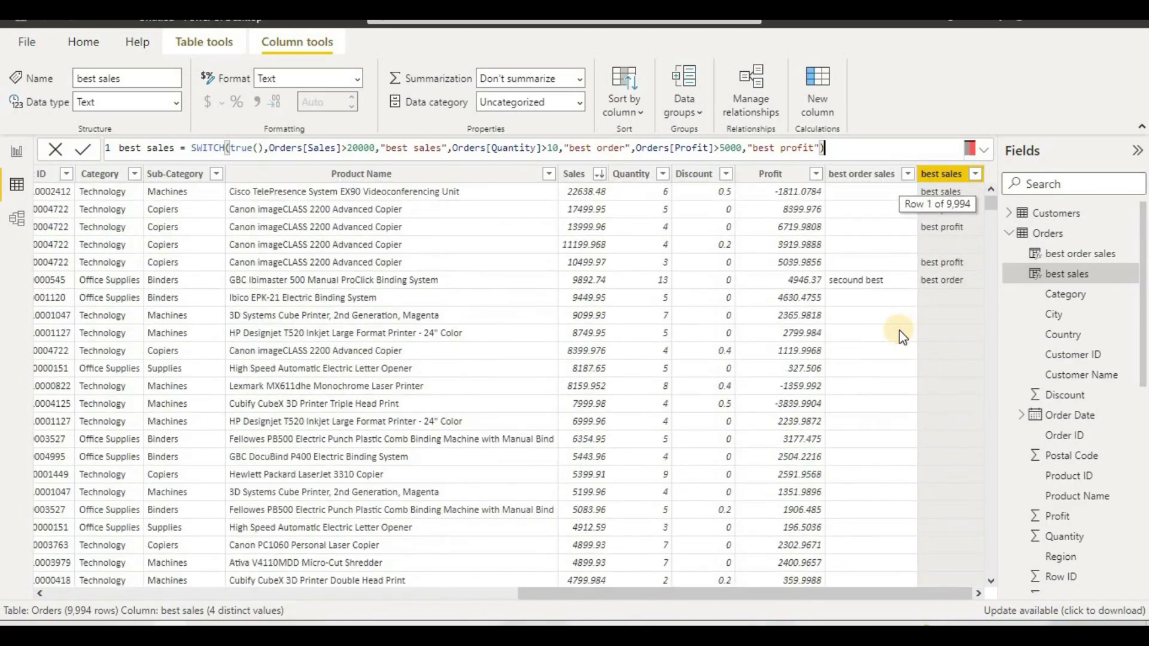